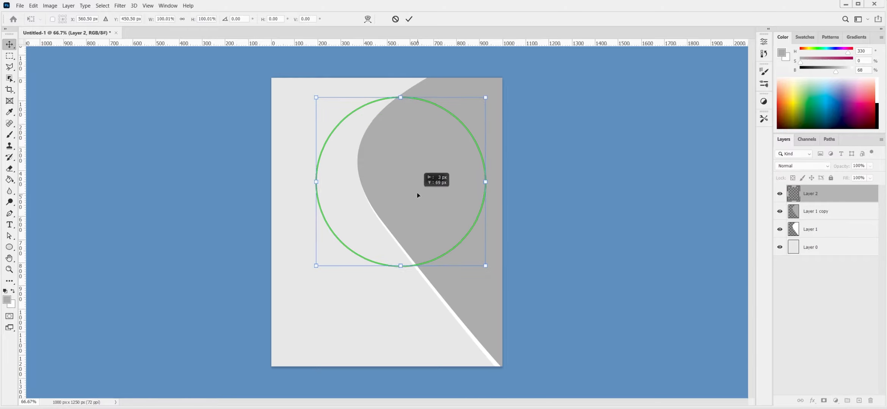
- Fill the large circle dark grey and turn a duplicate beneath it white with Levels
ctrl+click(794, 194)
key(alt+BackSpace)
key(ctrl+d)
key(ctrl+j)
click(811, 211)
key(ctrl+l)
click(695, 79)
- Nudge the white circle left, then copy it and scale the copy to 44% at lower right
key(v)
drag(422, 207, 418, 210)
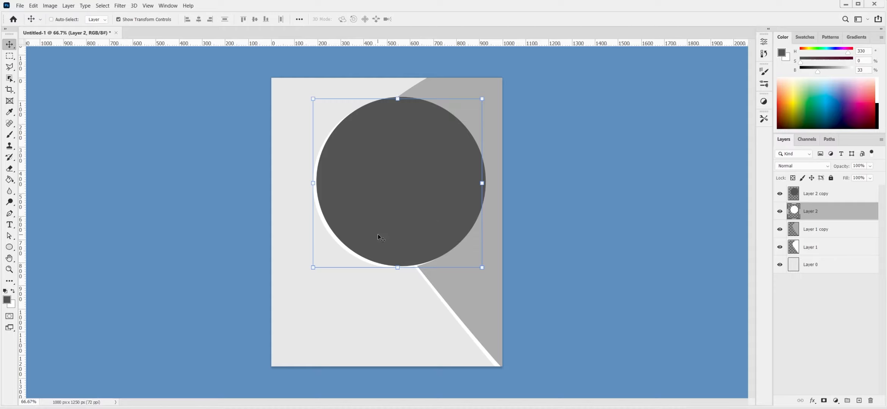
drag(378, 236, 425, 314)
key(ctrl+t)
drag(531, 174, 489, 222)
drag(455, 276, 454, 321)
drag(491, 347, 474, 332)
- Duplicate the small circle, make the copy black, and offset it to leave a white rim
key(ctrl+j)
key(ctrl+i)
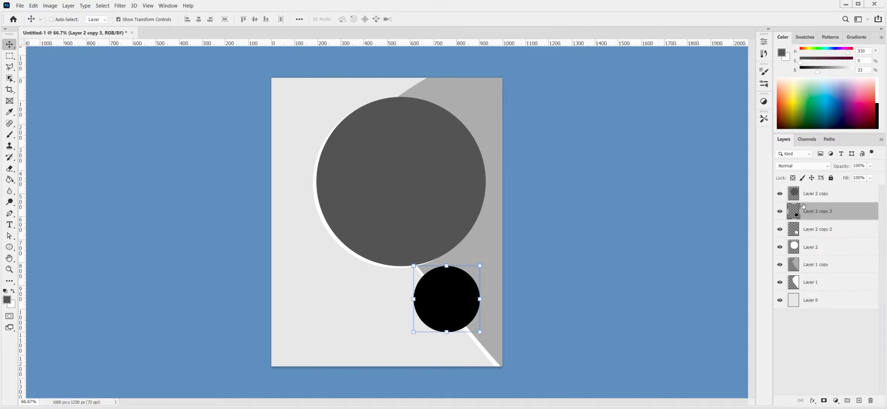
click(461, 291)
drag(461, 292, 486, 267)
- Scale both large circle layers down to 94.5%
click(815, 230)
shift+click(815, 247)
key(ctrl+t)
click(431, 20)
- Outline a rectangle along the bottom edge for a bar
click(850, 197)
drag(10, 247, 42, 247)
drag(515, 373, 515, 372)
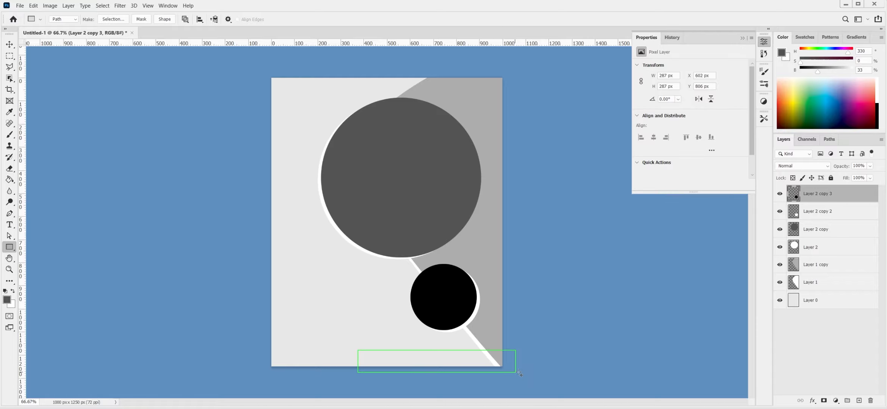
- Fill the bottom bar dark grey on a new layer and select an ellipse over its left end
click(859, 401)
key(ctrl+Return)
key(alt+BackSpace)
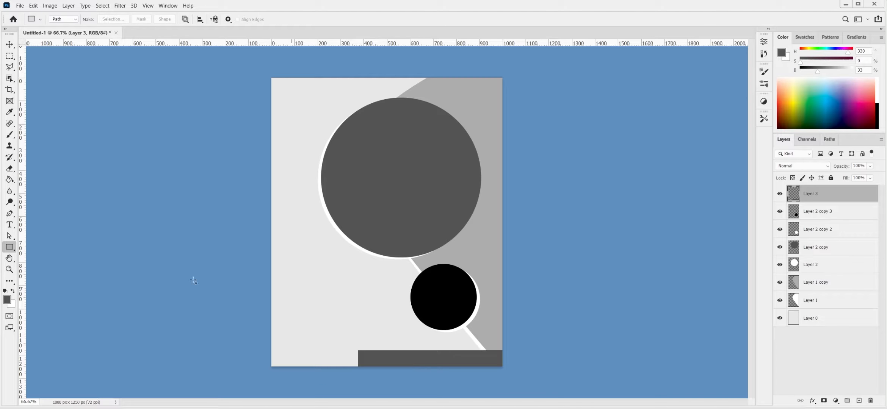
drag(382, 374, 356, 386)
key(ctrl+t)
drag(374, 360, 388, 347)
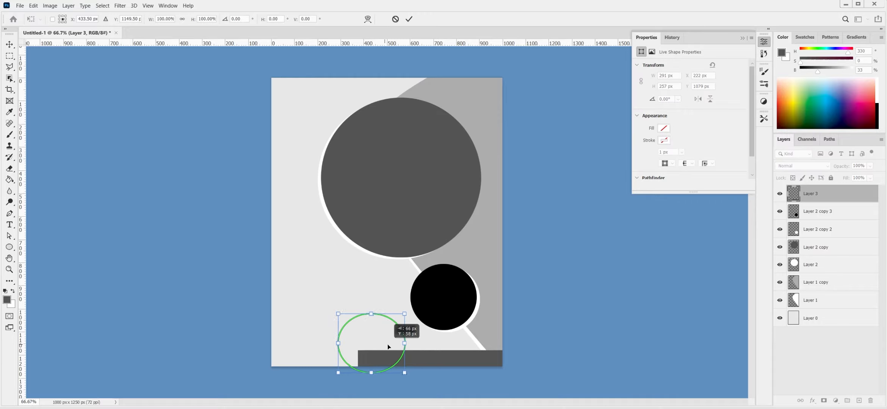
click(410, 19)
key(ctrl+Return)
- Draw a dark grey bar across the top-left corner on a new layer
right_click(9, 247)
click(42, 247)
drag(230, 61, 397, 119)
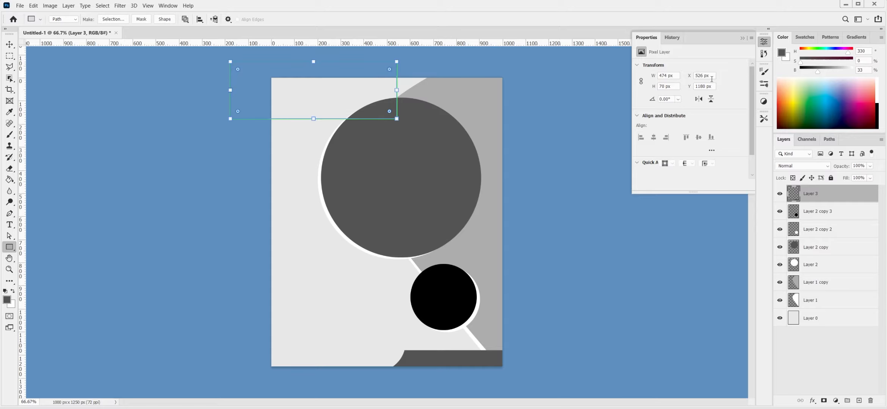
key(ctrl+shift+alt+n)
key(ctrl+Return)
key(alt+BackSpace)
key(ctrl+d)
- Outline an ellipse over the top bar and stretch it taller
right_click(9, 247)
click(41, 264)
drag(347, 66, 497, 154)
key(ctrl+t)
drag(467, 129, 429, 153)
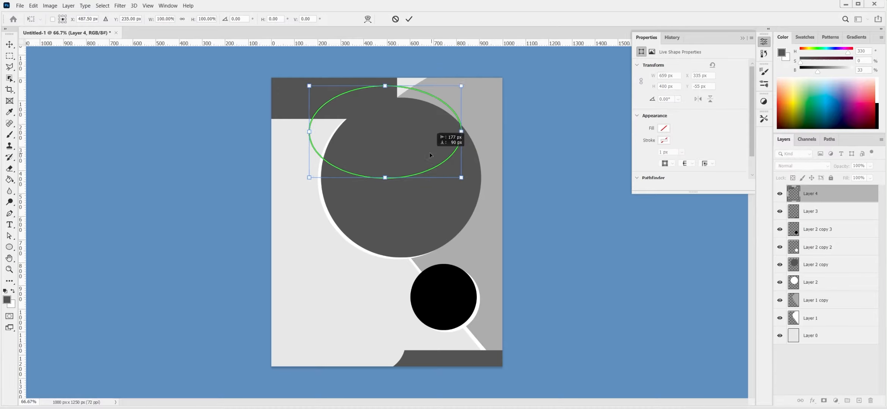
drag(385, 86, 384, 72)
drag(375, 112, 389, 113)
click(409, 19)
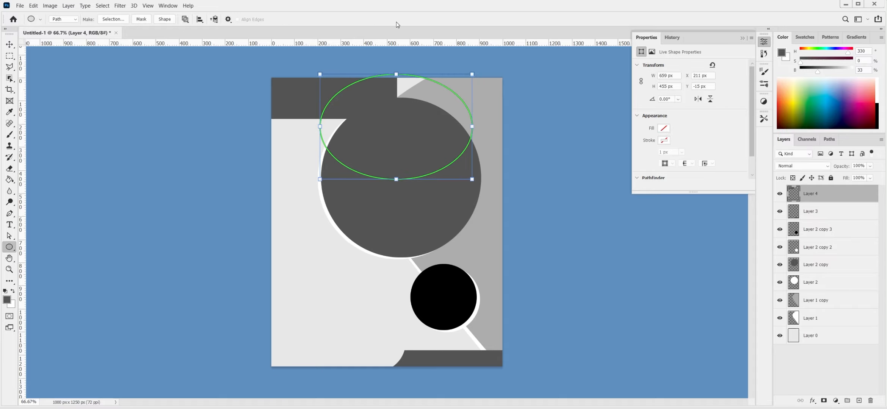
- Shift the ellipse about 40 px left and cut its area out of the top bar
key(v)
key(ctrl+t)
drag(398, 159, 366, 168)
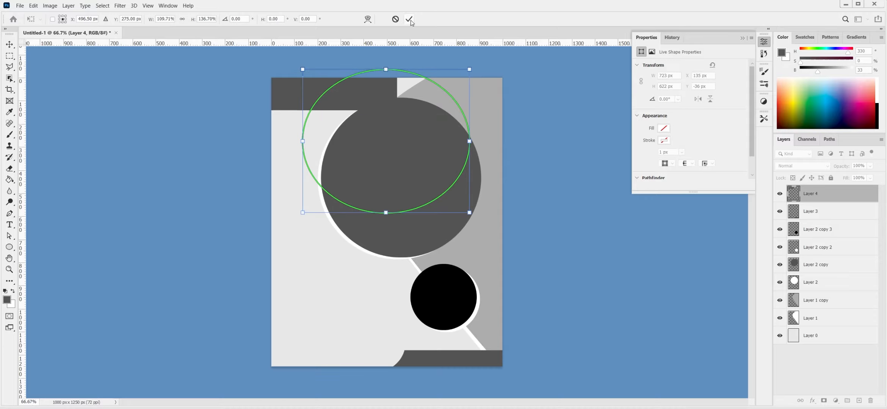
key(Return)
key(ctrl+Return)
key(Delete)
key(ctrl+d)
- Widen the top bar and skew its lower corner
drag(396, 111, 416, 116)
drag(257, 116, 256, 118)
click(430, 19)
click(9, 248)
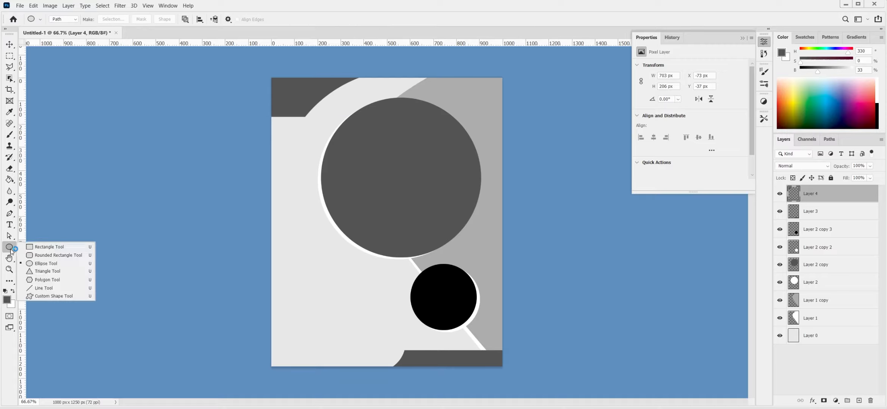
- Draw a bar on the lower left and fill it dark
drag(296, 317, 383, 335)
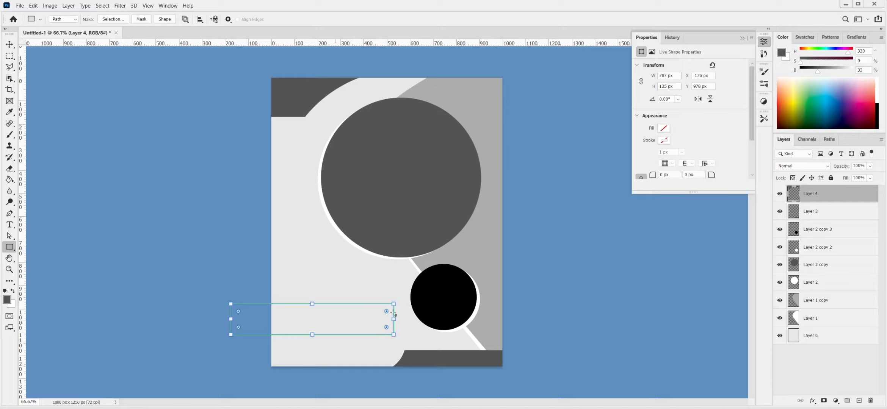
key(ctrl+Return)
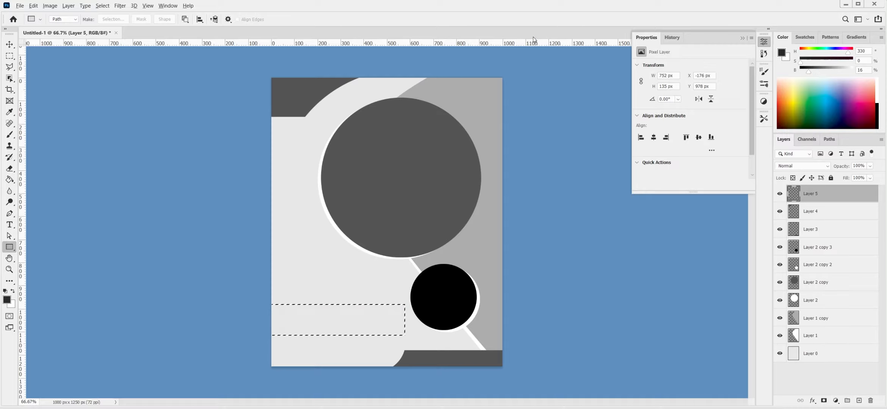
key(alt+BackSpace)
key(ctrl+d)
- Cut a curved notch from the bar's right end using an ellipse selection
right_click(10, 247)
click(42, 262)
drag(379, 284, 470, 342)
drag(470, 282, 472, 276)
key(ctrl+Return)
key(Delete)
key(ctrl+d)
key(v)
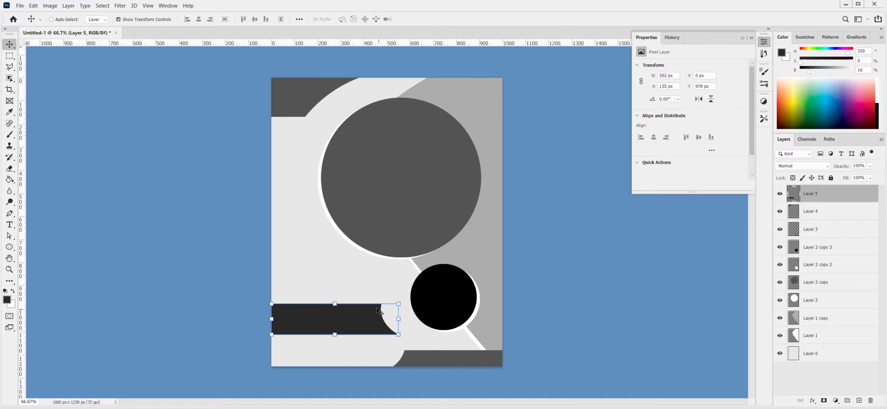
- Draw a thinner dark bar above it on a new layer
right_click(10, 247)
click(42, 251)
drag(252, 275, 353, 298)
drag(302, 276, 302, 284)
click(859, 400)
drag(357, 294, 399, 305)
key(ctrl+Return)
key(alt+BackSpace)
- Make an ellipse selection to notch the thin bar's end
right_click(10, 247)
click(41, 257)
key(ctrl+Return)
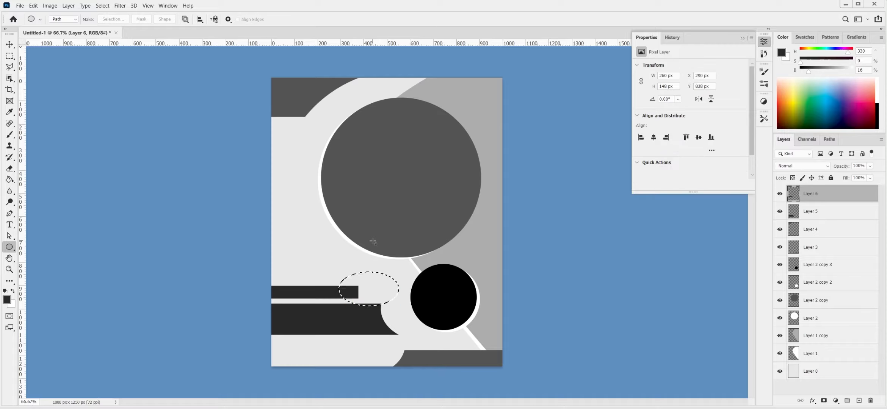
key(v)
click(853, 337)
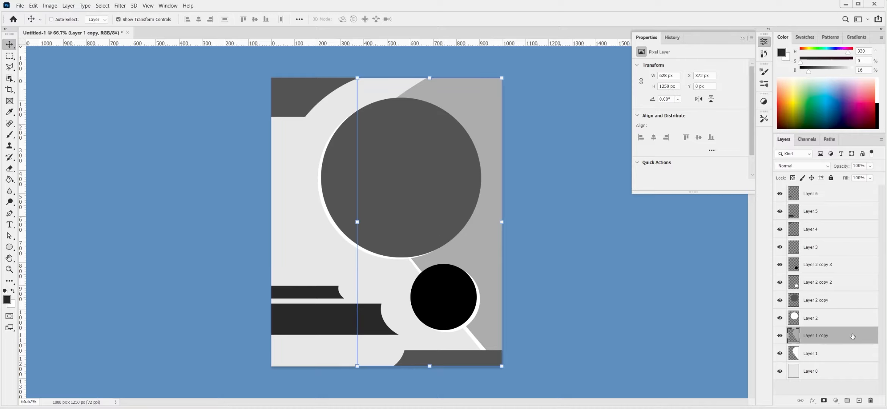
- Add a Gradient Overlay to the diagonal shape with a dark blue #08399c first stop
double_click(853, 339)
click(533, 228)
click(676, 151)
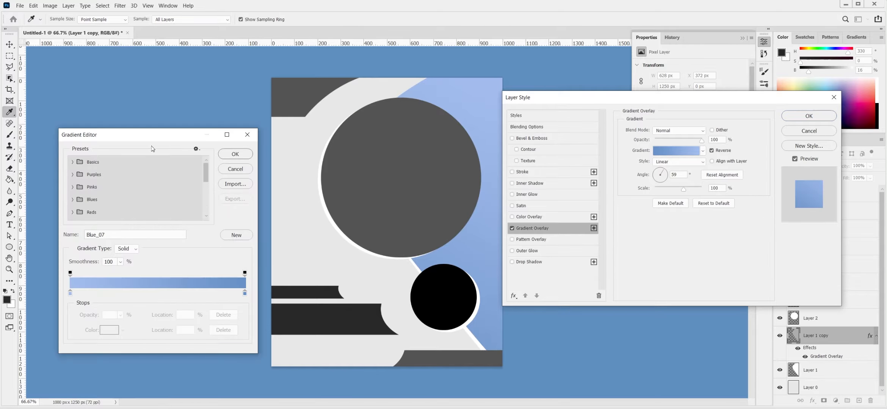
click(109, 330)
mouse_move(645, 266)
mouse_down()
mouse_move(661, 252)
mouse_move(655, 292)
mouse_up()
click(673, 295)
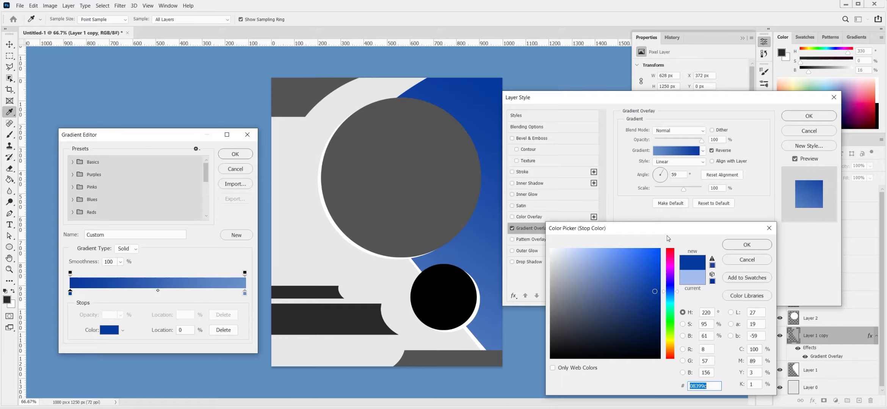
click(743, 246)
- Set the other stop to green #23a043, reposition the gradient, and apply the style
click(244, 293)
click(109, 330)
text(23a043)
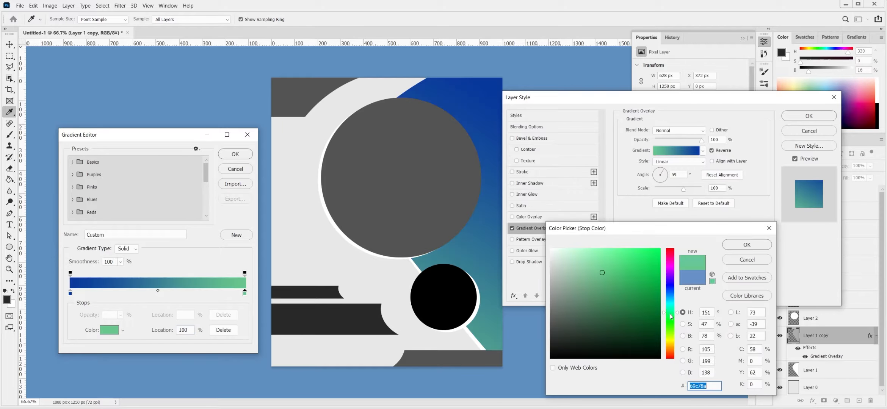
click(644, 289)
key(Return)
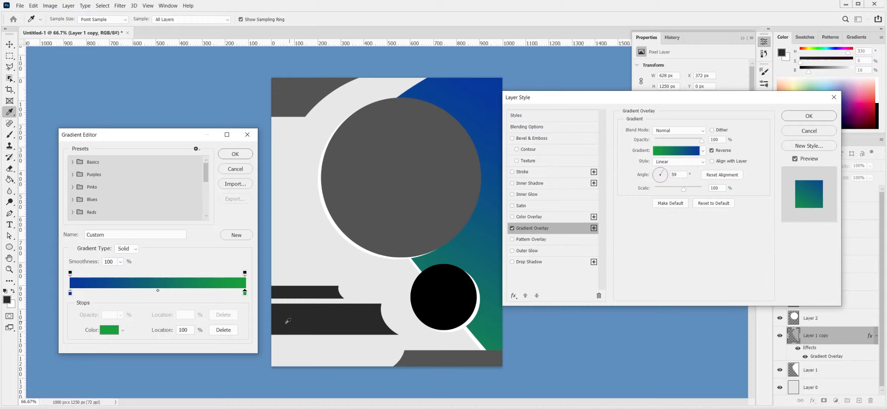
click(109, 330)
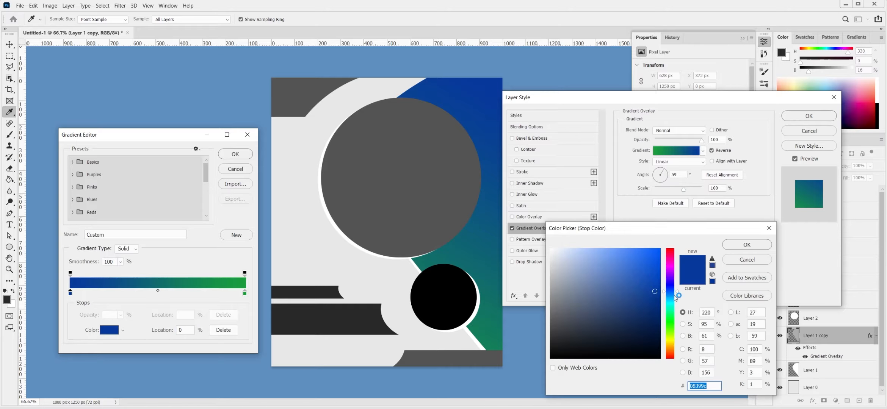
key(Return)
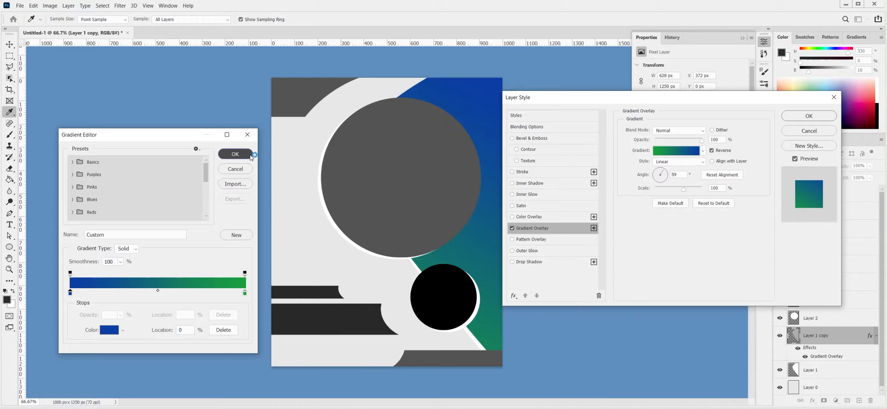
key(Return)
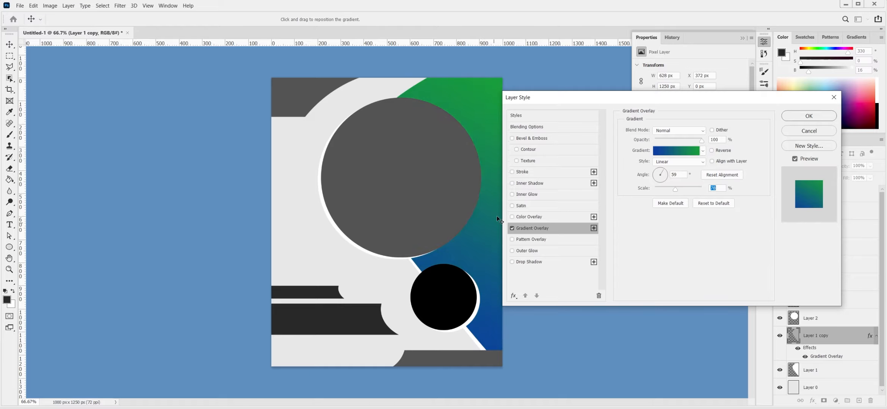
drag(494, 222, 481, 208)
click(809, 116)
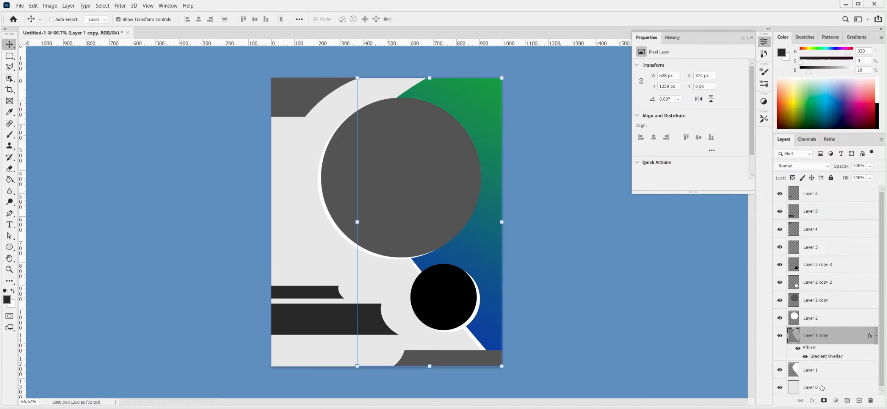
- Darken the light-grey background with Levels
click(822, 388)
key(ctrl+l)
drag(649, 205, 641, 205)
click(693, 79)
- Place the house photo and clip it into the large circle, scaled to fill it
ctrl+click(433, 171)
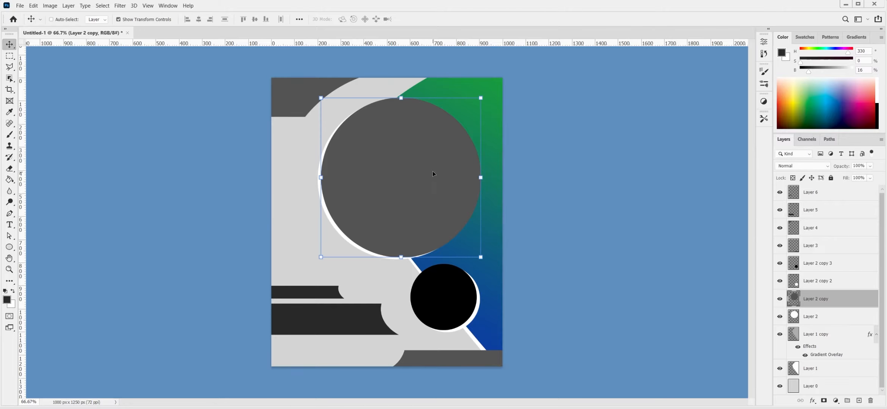
key(ctrl+o)
double_click(157, 146)
drag(584, 123, 411, 190)
drag(558, 165, 485, 164)
click(429, 20)
key(ctrl+alt+g)
drag(400, 71, 303, 63)
click(430, 19)
- Clip the interior photo into the small circle, scaled to about 20.58% and centred
ctrl+click(451, 300)
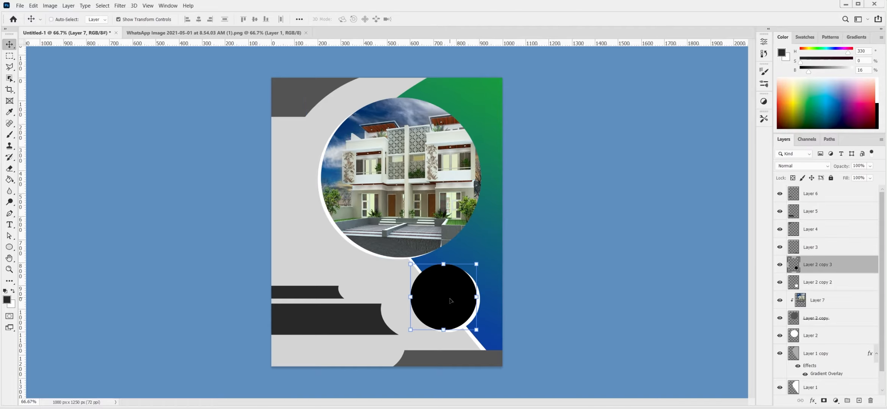
key(ctrl+o)
double_click(299, 75)
drag(624, 138, 676, 208)
key(ctrl+alt+g)
drag(627, 293, 477, 293)
drag(392, 258, 405, 262)
drag(446, 293, 449, 294)
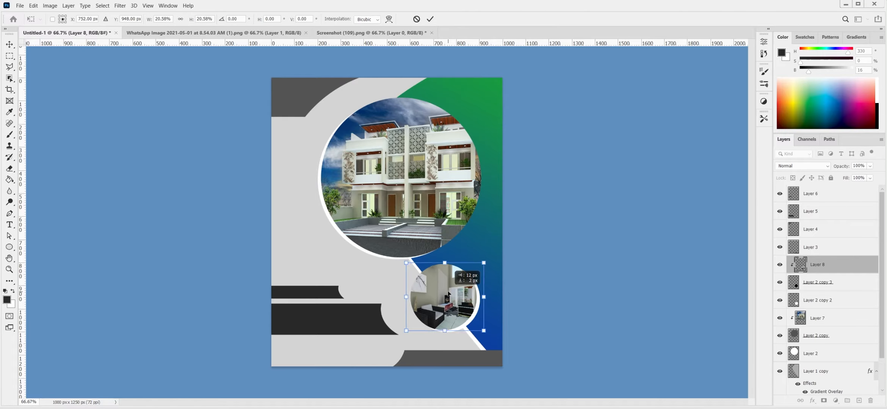
key(Return)
ctrl+click(367, 318)
scroll(835, 382, down, 1)
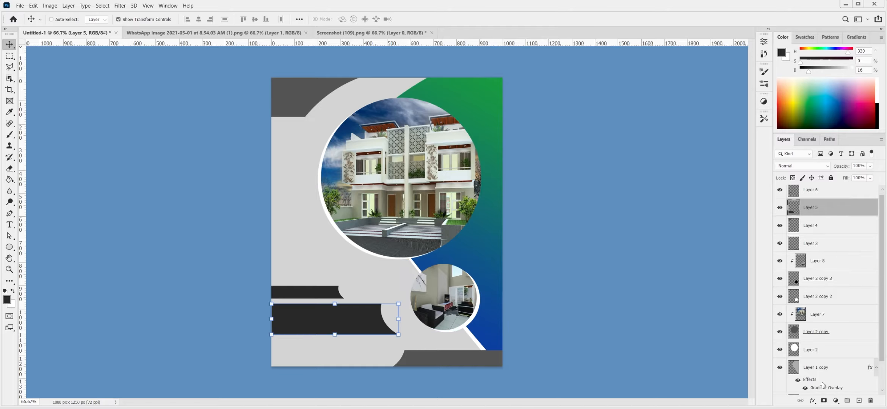
- Copy the Gradient Overlay onto the dark bar, Layer 5, with scale 37 and angle 47
drag(820, 316, 853, 209)
double_click(835, 201)
click(577, 228)
drag(469, 275, 321, 335)
text(37)
drag(666, 173, 667, 173)
click(346, 318)
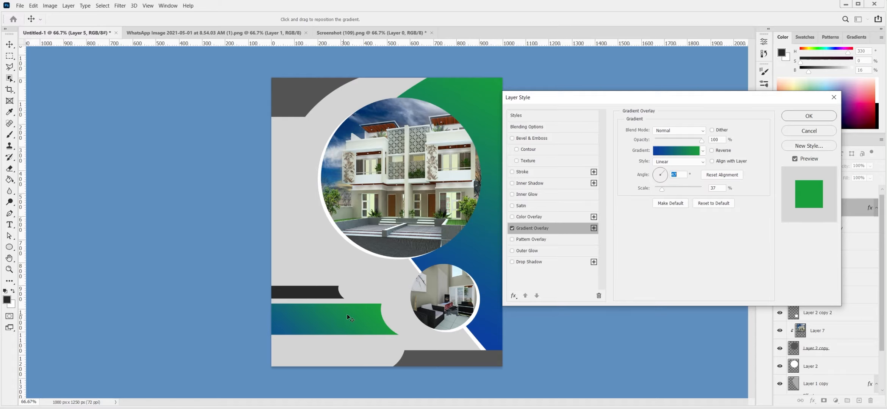
click(820, 121)
- Reverse the gradient on the upper banner bar, Layer 6
click(831, 196)
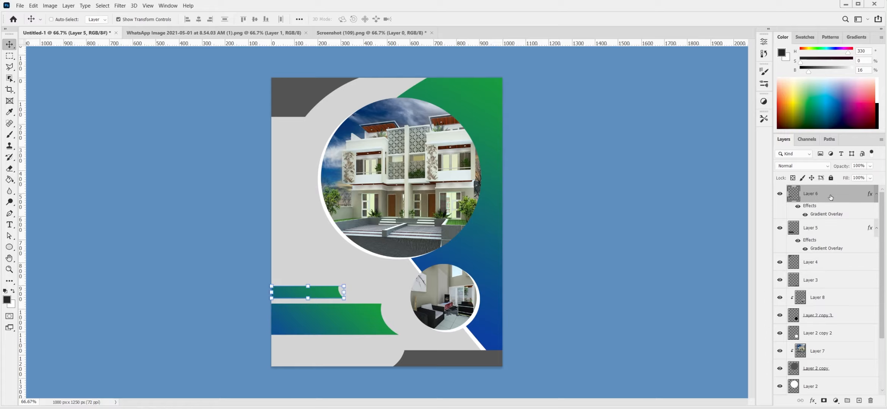
double_click(834, 194)
click(554, 228)
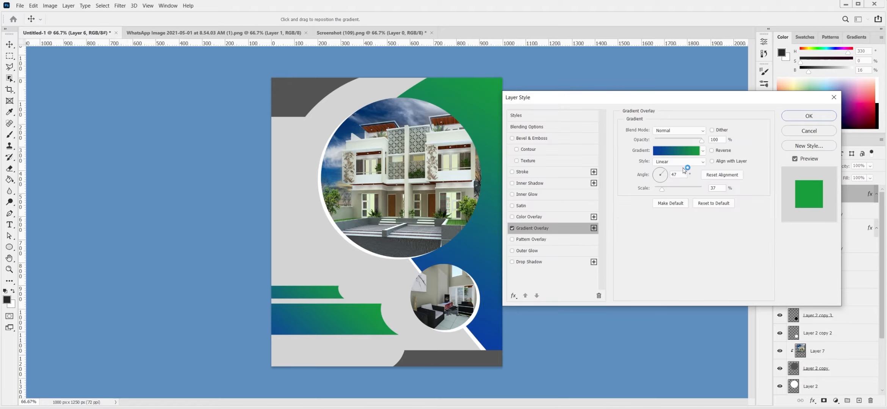
click(663, 150)
click(820, 121)
key(alt+bracketleft)
- Duplicate the bar, strip the copy's effects, whiten it with Levels, and place it under the gradient bar
key(ctrl+j)
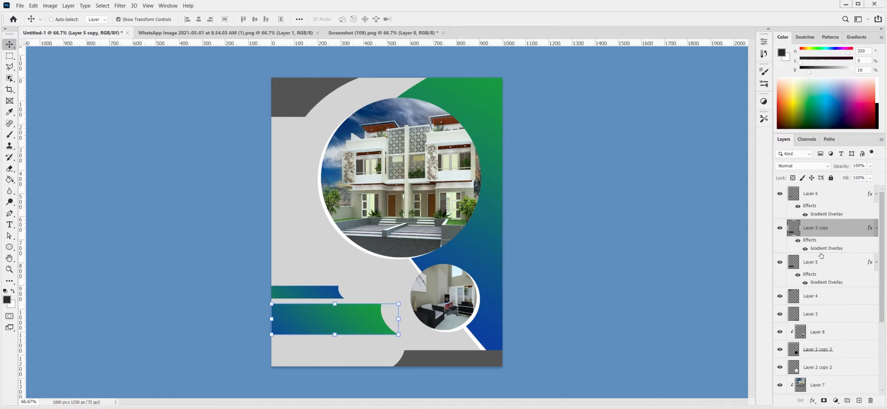
drag(870, 399, 871, 401)
drag(347, 334, 346, 333)
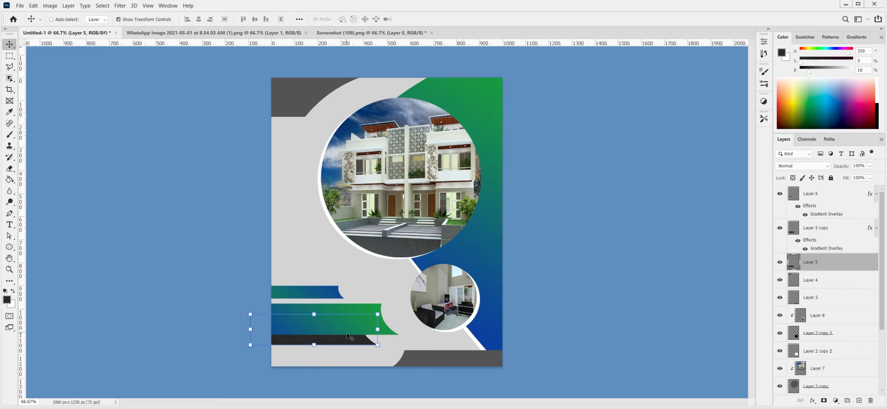
key(ctrl+l)
drag(550, 198, 646, 198)
key(Return)
drag(343, 327, 327, 297)
- Duplicate the white strip and resize the copy to 569 by 139 under the upper bar
key(ctrl+j)
click(810, 195)
click(346, 287)
click(430, 19)
click(815, 263)
drag(385, 292, 388, 292)
mouse_move(367, 297)
mouse_down()
mouse_move(451, 324)
mouse_move(466, 337)
mouse_move(450, 349)
mouse_up()
key(Return)
- Move an ellipse outline upward, load it as a selection, then deselect
key(u)
key(ctrl+t)
drag(407, 298, 413, 280)
click(412, 20)
key(ctrl+Return)
key(ctrl+d)
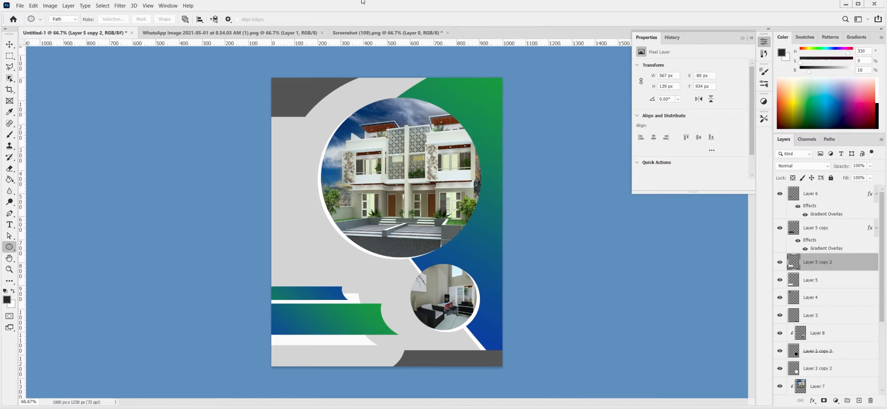
click(742, 37)
- Lighten the top-left grey shape toward white with Levels
key(v)
click(811, 298)
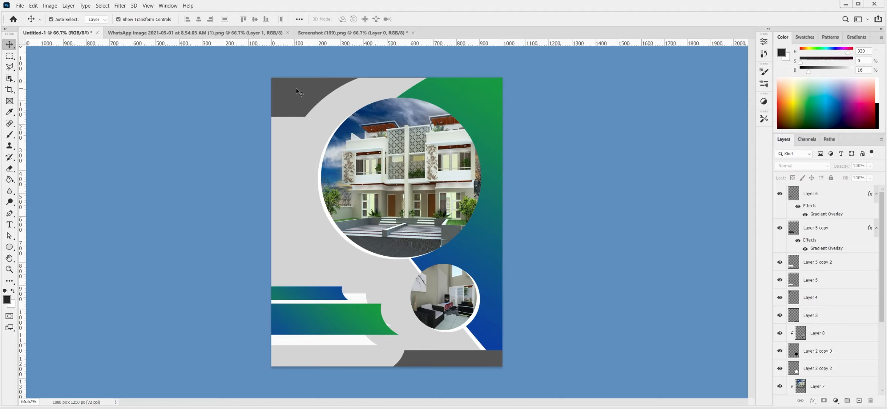
key(ctrl+l)
drag(549, 197, 659, 197)
- Apply the whitening to the top-left shape and give it a Drop Shadow
key(Return)
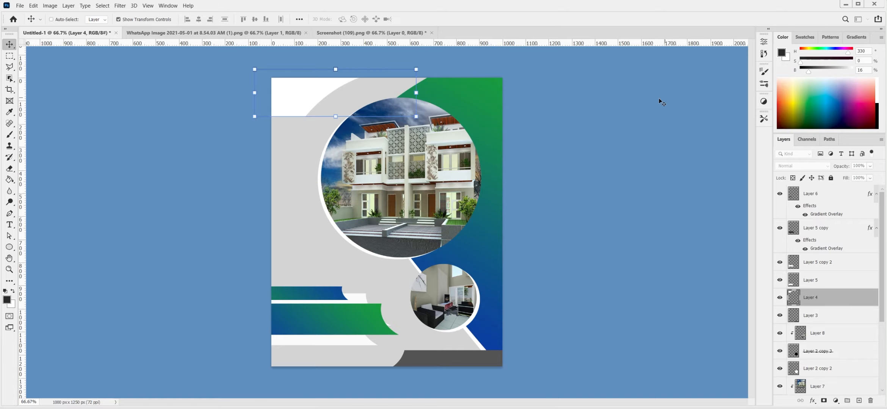
double_click(850, 301)
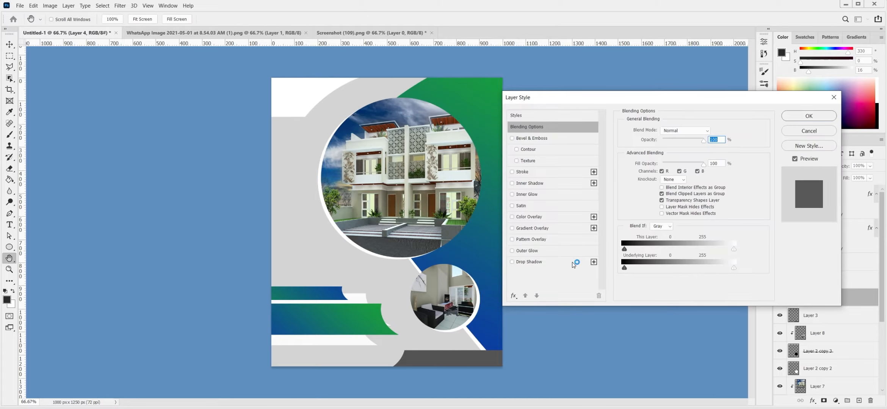
click(531, 262)
drag(664, 169, 658, 173)
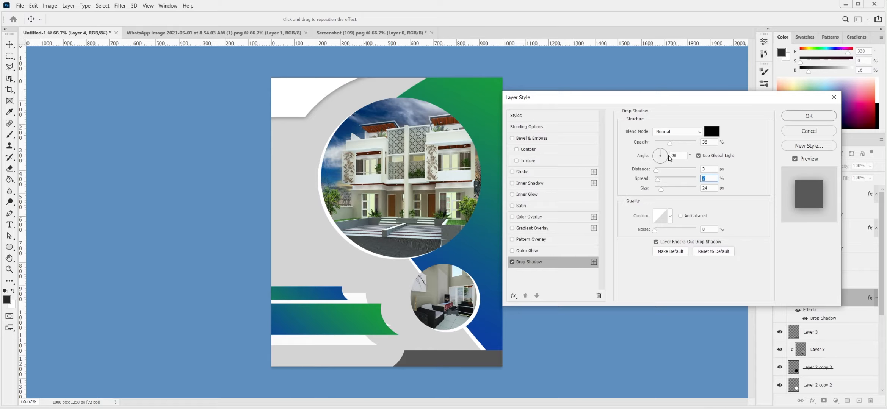
click(814, 116)
- Copy the drop shadow to the banner strip layers, including Layer 2
drag(818, 281, 817, 279)
drag(810, 293, 819, 263)
drag(881, 294, 880, 347)
drag(810, 241, 823, 316)
drag(881, 291, 878, 326)
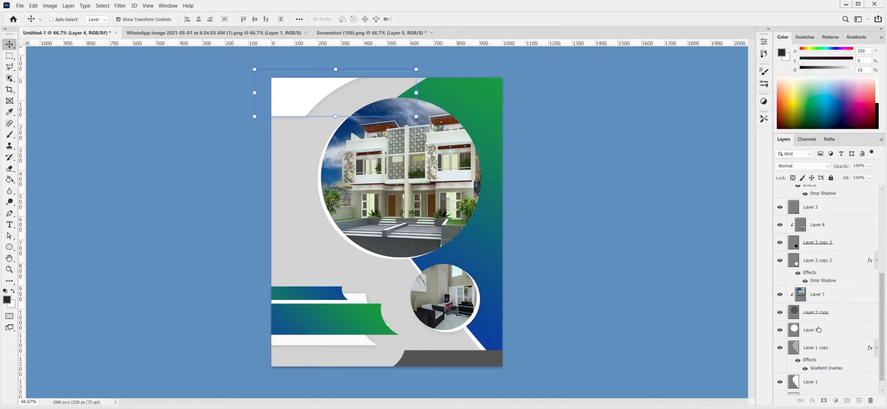
drag(811, 331, 813, 330)
- Group the photo layers, from the first photo down to Layer 2, with Ctrl+G
click(831, 250)
shift+click(828, 350)
key(ctrl+g)
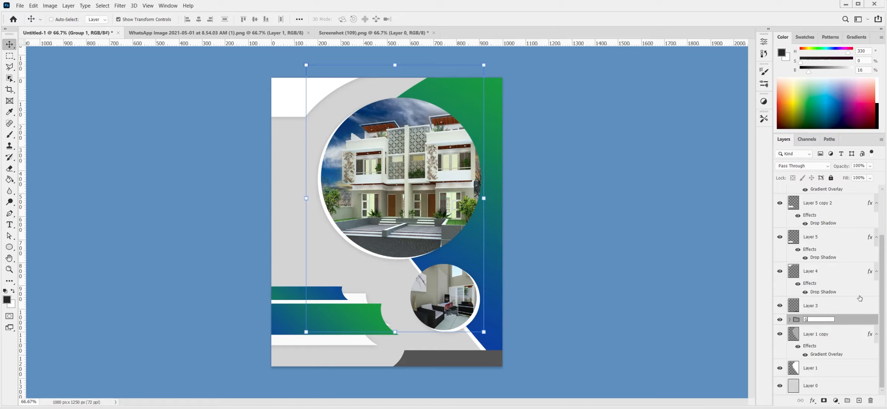
scroll(860, 298, up, 3)
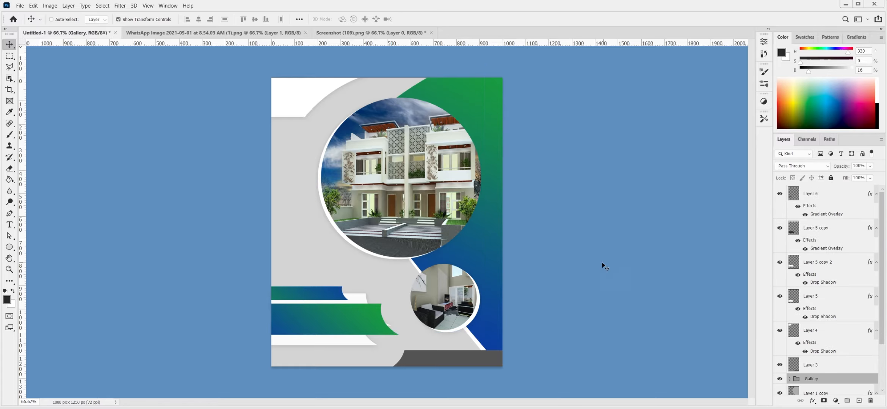
key(ctrl+plus)
- Add white (#ffffff) Bold Italic price text IDR 885.000.000,- on the big gradient bar
drag(310, 301, 358, 147)
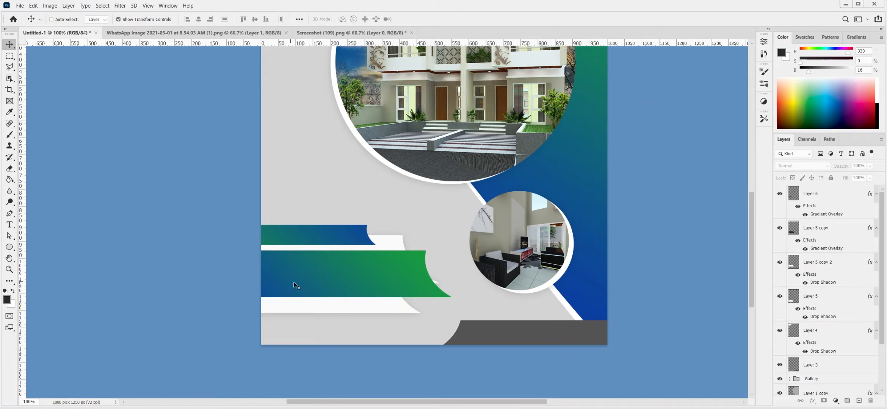
click(823, 211)
key(t)
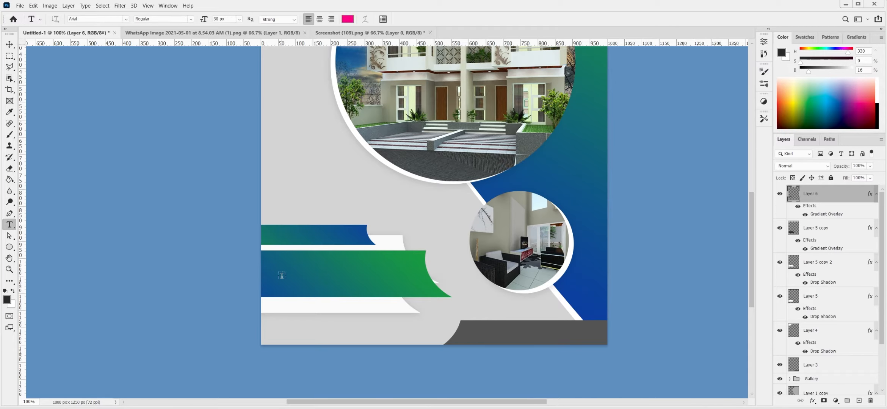
click(280, 279)
click(348, 19)
text(ffffff)
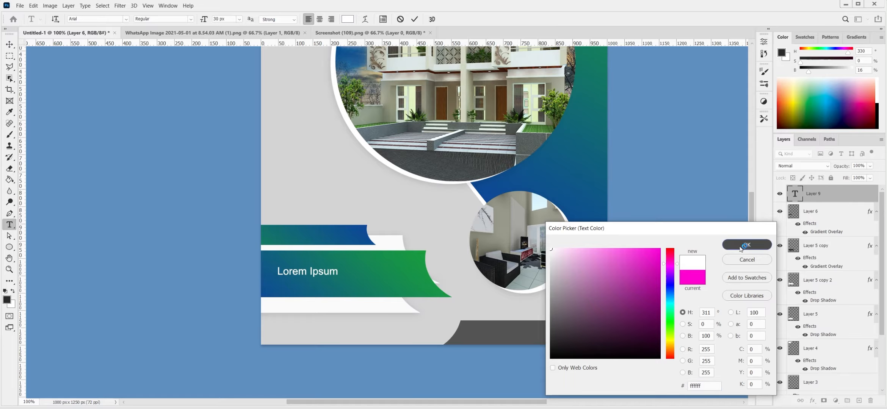
click(747, 245)
click(190, 19)
click(152, 77)
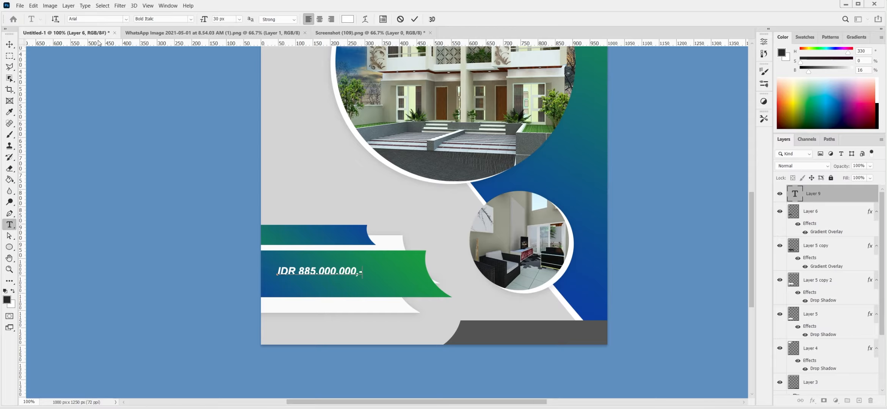
- Scale up the price text on the big bar
key(ctrl+t)
drag(366, 278, 419, 288)
drag(276, 265, 269, 264)
click(430, 19)
- Draw a rectangle outline over the small top bar and load it as a selection
right_click(9, 247)
click(38, 246)
drag(234, 231, 457, 255)
key(ctrl+Return)
click(827, 248)
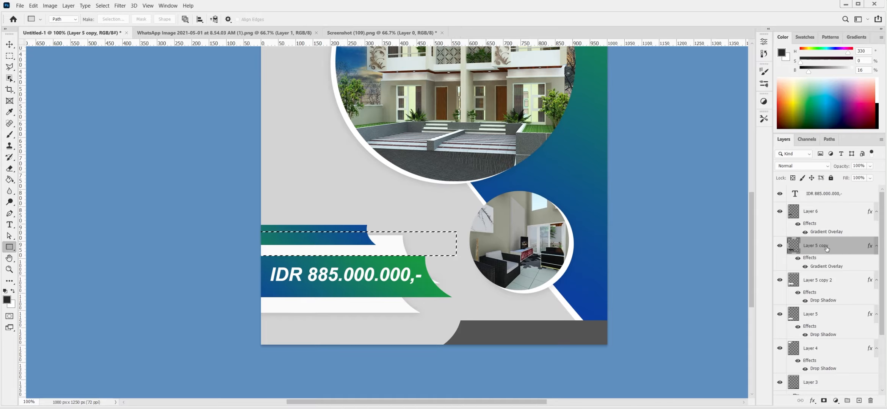
click(828, 217)
- Add 'Harga Perdana' text on the small top bar and shift it slightly down
key(t)
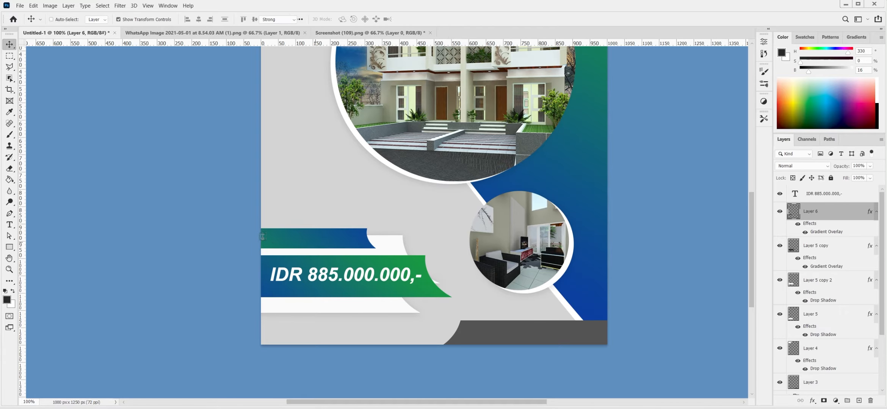
click(273, 242)
text(Harga Perdana)
key(ctrl+Return)
key(v)
drag(358, 220, 343, 231)
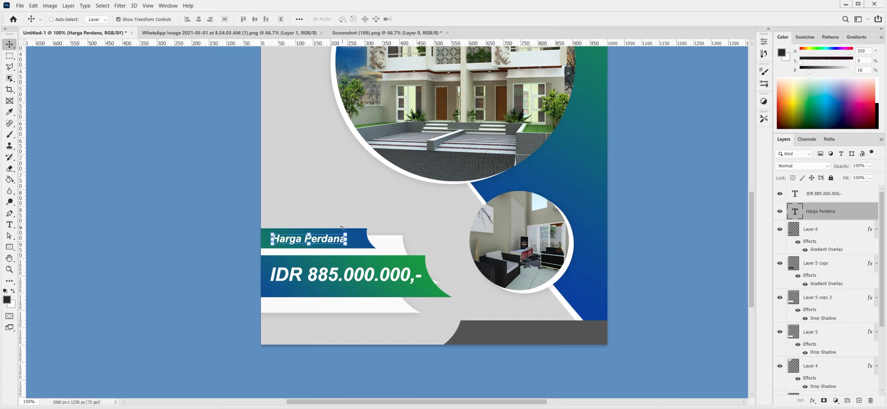
drag(477, 208, 456, 195)
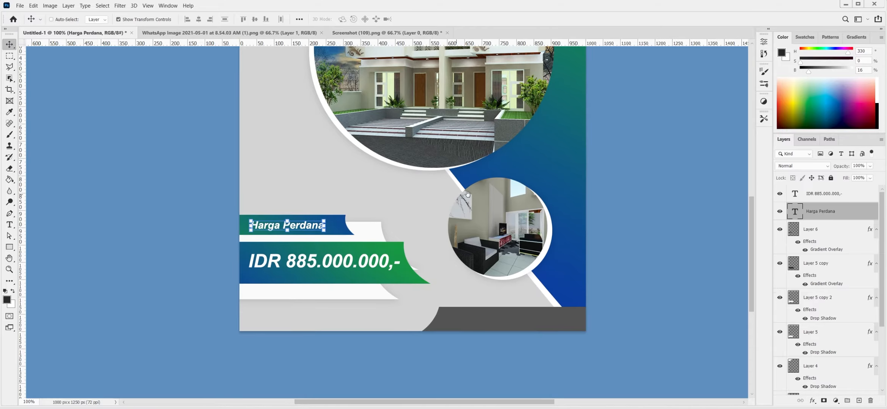
- Group the price banner layers with Ctrl+G as Harga and zoom out to the whole flyer
click(831, 197)
shift+click(811, 332)
key(ctrl+g)
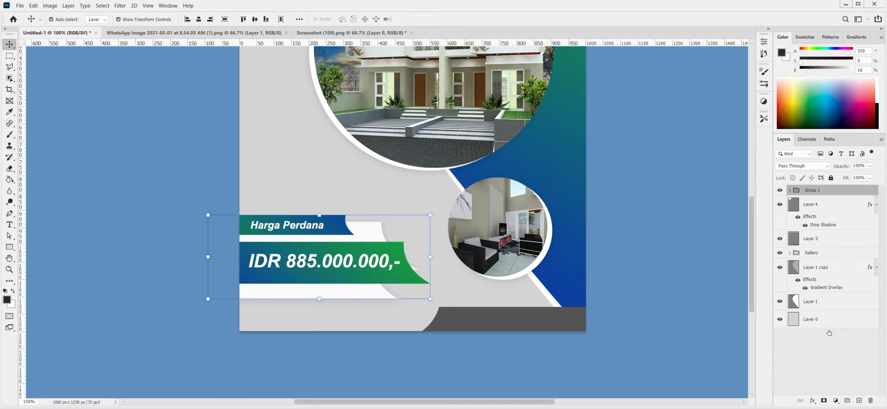
key(ctrl+minus)
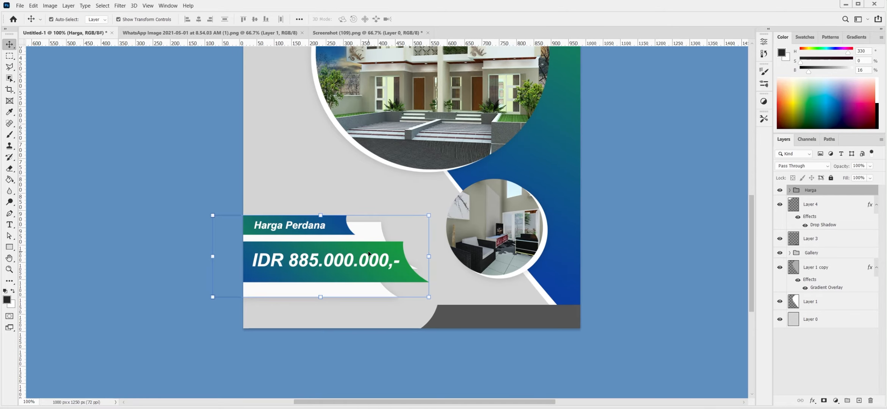
click(842, 242)
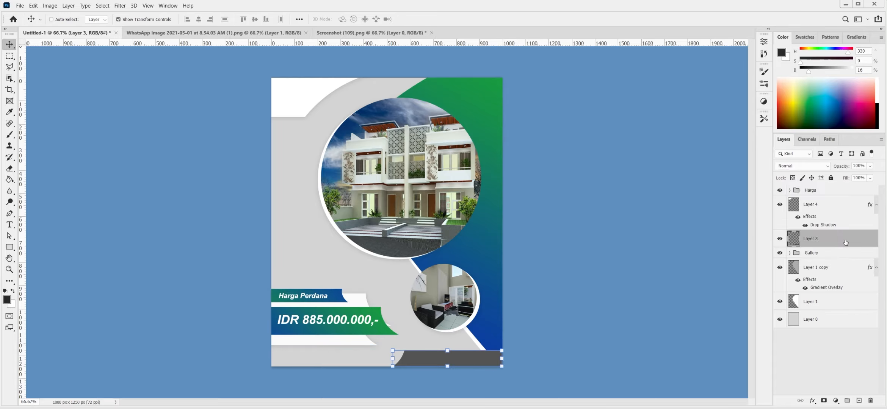
- Give the bottom bar a blue-to-green Gradient Overlay
double_click(845, 243)
click(555, 228)
click(660, 178)
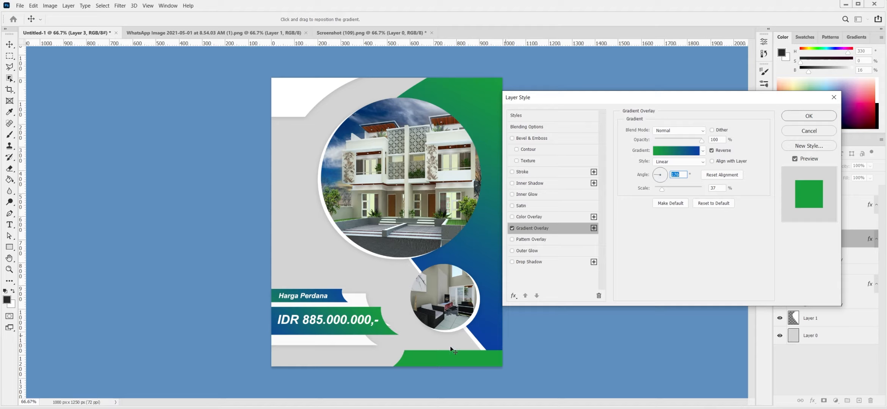
drag(527, 331, 488, 337)
click(809, 116)
- Open a globe icon, bring it onto the flyer's bottom bar, and scale it down
key(ctrl+plus)
drag(464, 290, 449, 173)
key(ctrl+o)
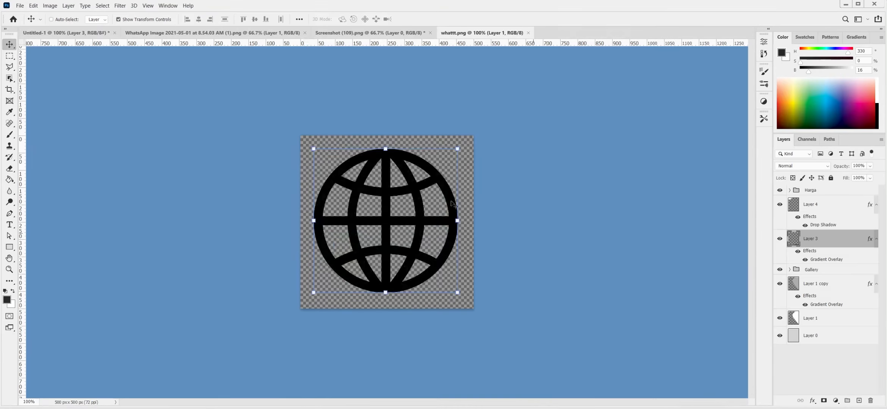
drag(386, 221, 431, 380)
drag(502, 309, 431, 347)
click(430, 19)
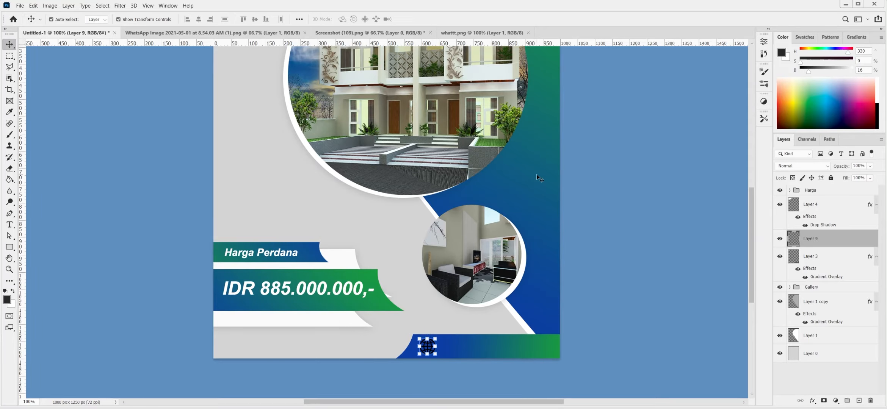
key(t)
click(448, 346)
text(www.yourwebsite.com)
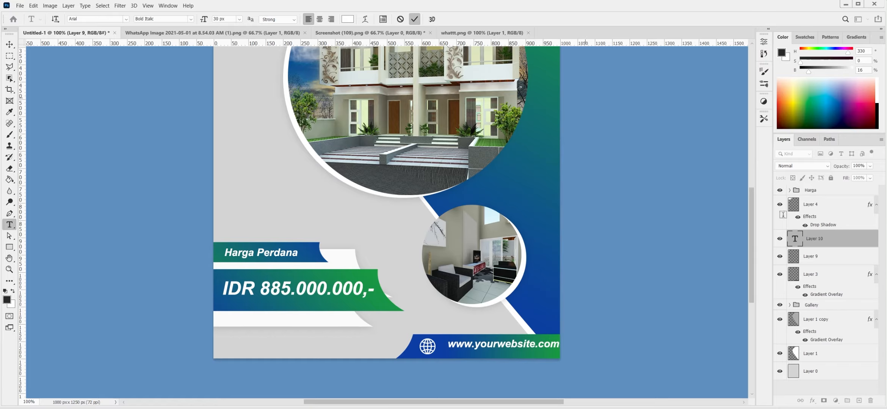
key(ctrl+a)
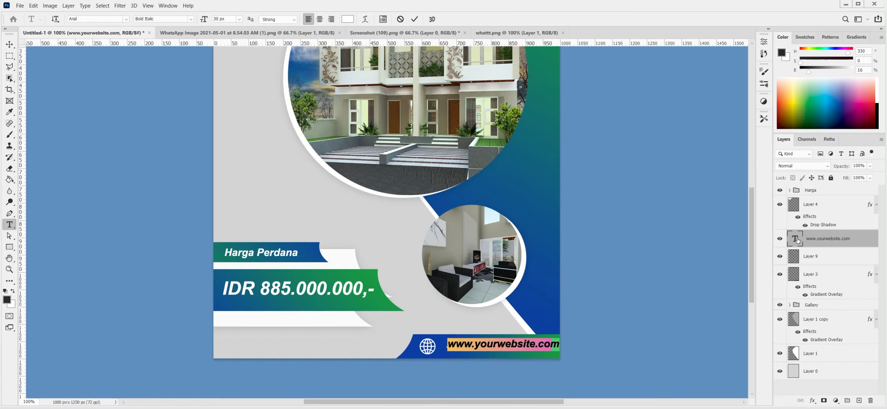
click(189, 19)
click(170, 61)
drag(525, 348, 525, 350)
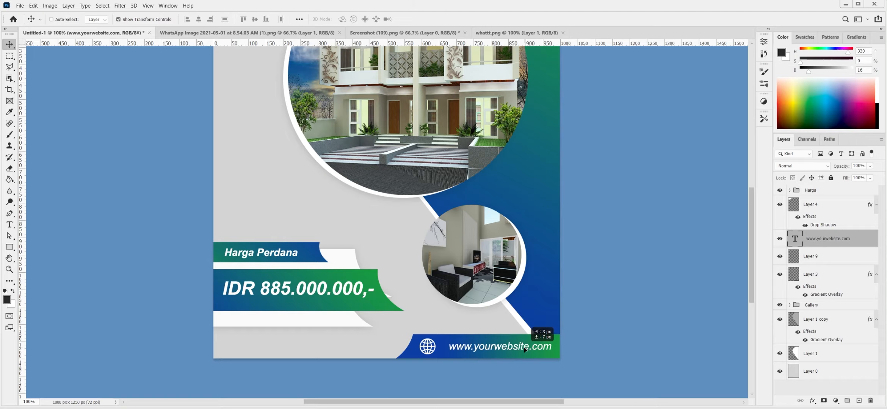
ctrl+click(449, 342)
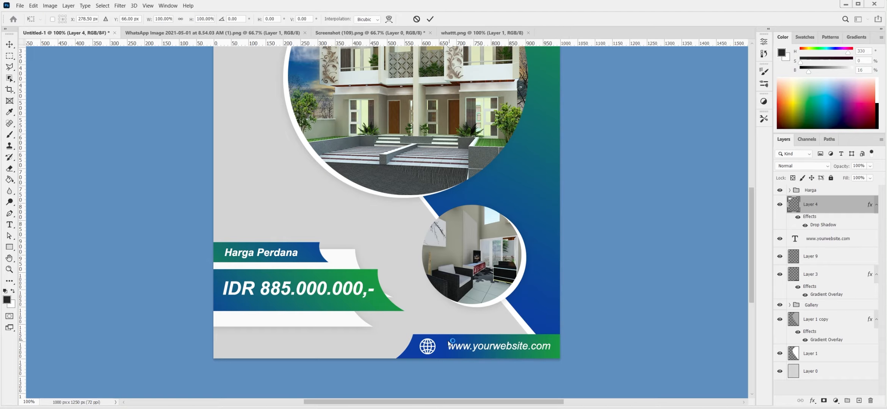
- Shrink the globe further and move the website text left beside it
click(829, 262)
drag(436, 339, 433, 349)
click(429, 19)
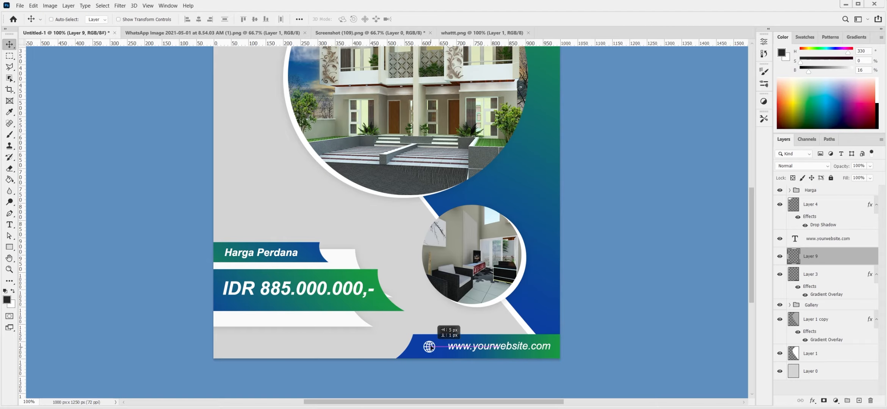
drag(497, 348, 491, 349)
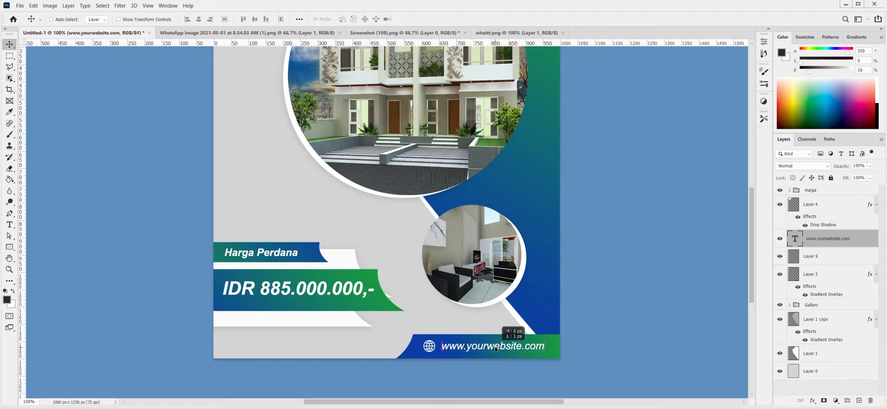
- Group the globe and URL as Web, then move the Harga price banner up
shift+click(830, 257)
key(ctrl+g)
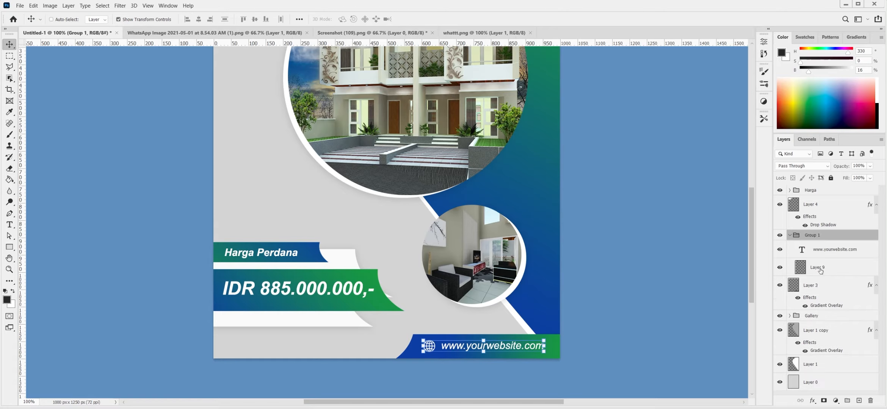
double_click(812, 235)
key(Return)
click(811, 190)
drag(330, 279, 333, 254)
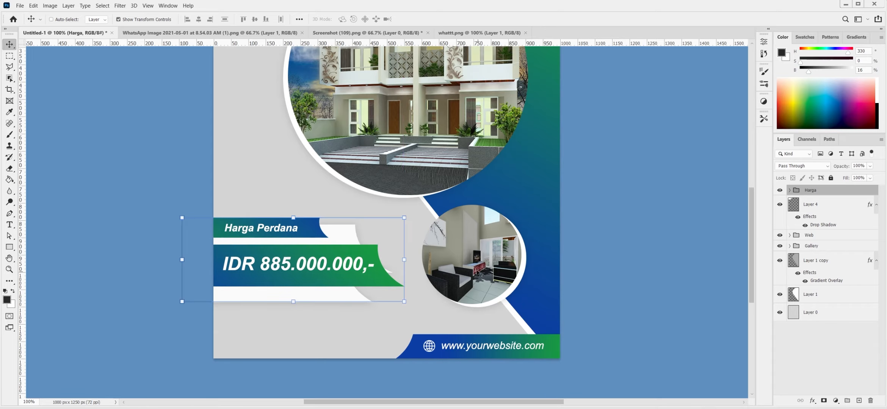
- Add a dark grey 'Hubungi Kami..' heading below the price banner
scroll(319, 265, down, 2)
scroll(319, 266, left, 3)
key(t)
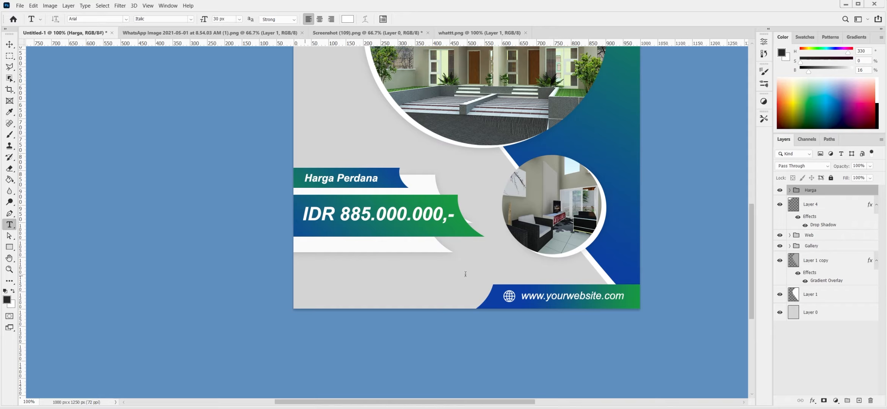
click(305, 275)
text(Hubungi Kami..)
double_click(795, 193)
click(348, 19)
click(555, 337)
click(755, 246)
click(415, 19)
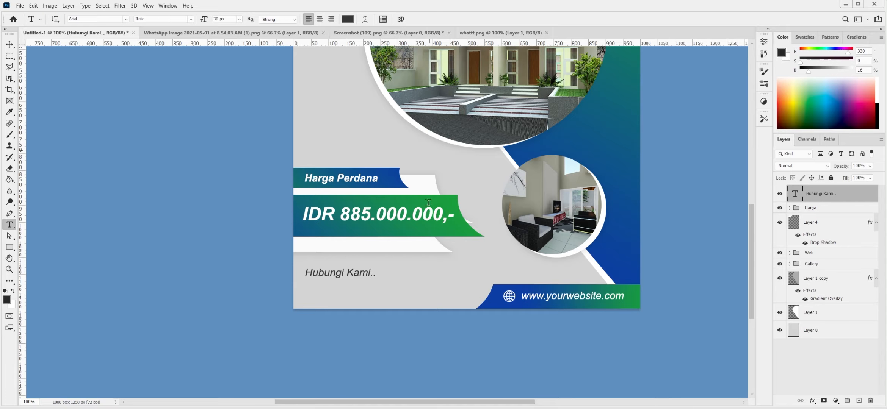
- Type the contact phone number below the heading and nudge it into place
click(349, 295)
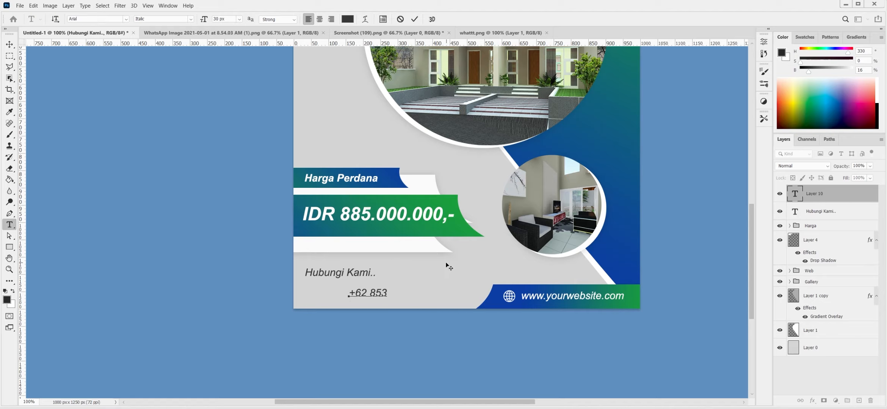
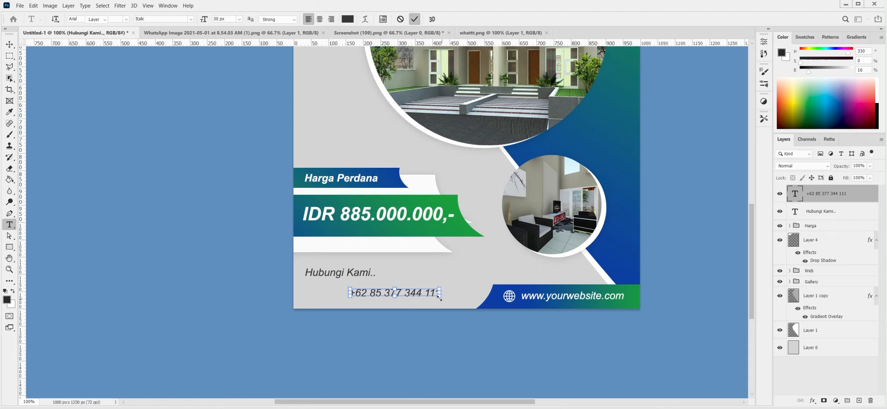
key(ctrl+t)
drag(433, 298, 431, 296)
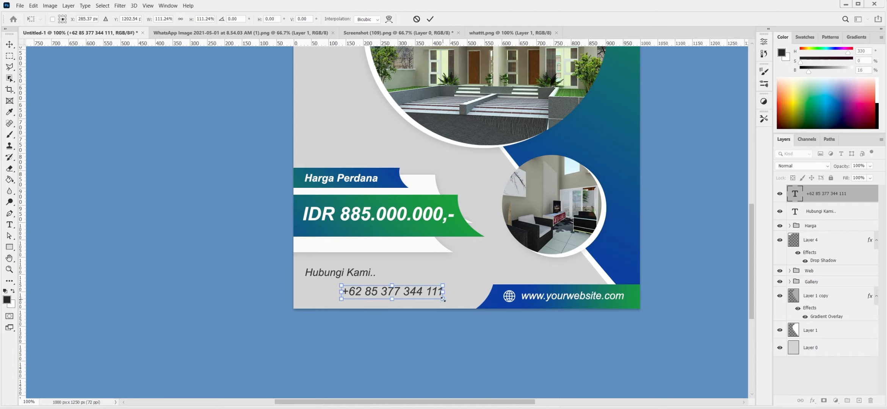
click(430, 19)
- Paste the WhatsApp icon from whatt.png and shrink it beside the number
key(ctrl+o)
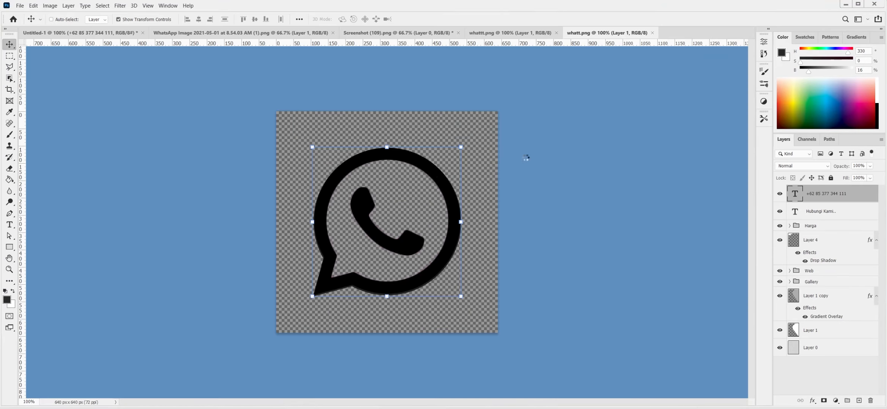
key(ctrl+x)
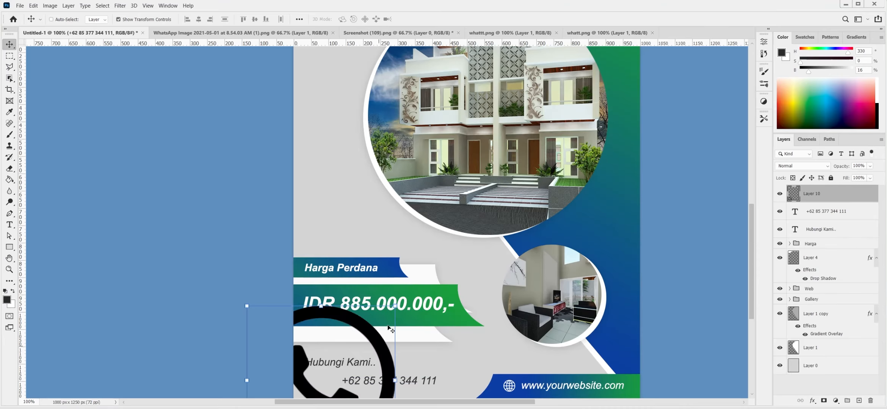
drag(387, 314, 345, 288)
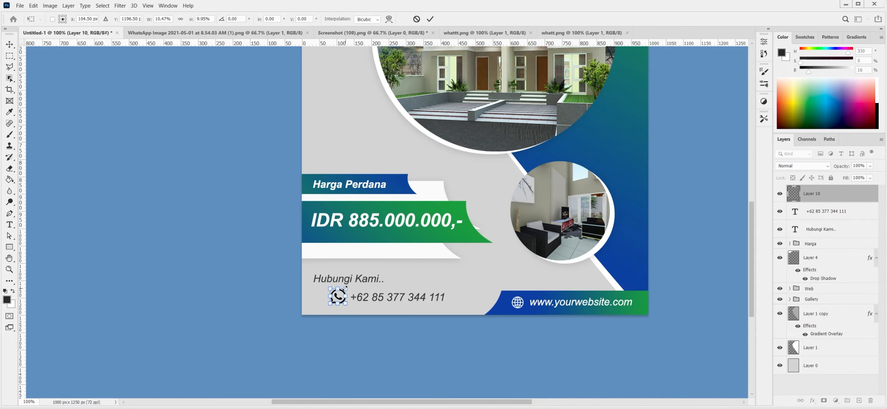
click(430, 19)
- Give the WhatsApp icon a dark grey #373737 Color Overlay
key(ctrl+plus)
double_click(858, 198)
click(529, 217)
click(712, 131)
click(417, 309)
click(747, 243)
click(809, 116)
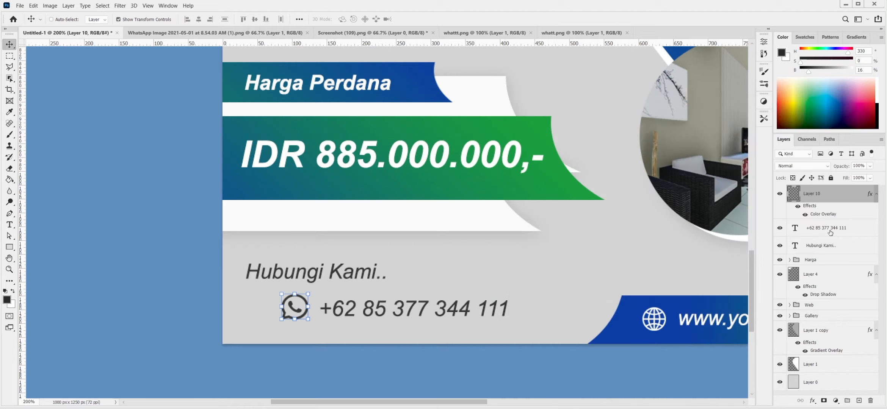
- Reposition the phone number and scale the heading down to sit above it
click(831, 227)
drag(377, 309, 391, 312)
ctrl+click(345, 272)
key(ctrl+shift+t)
drag(345, 272, 374, 278)
key(Return)
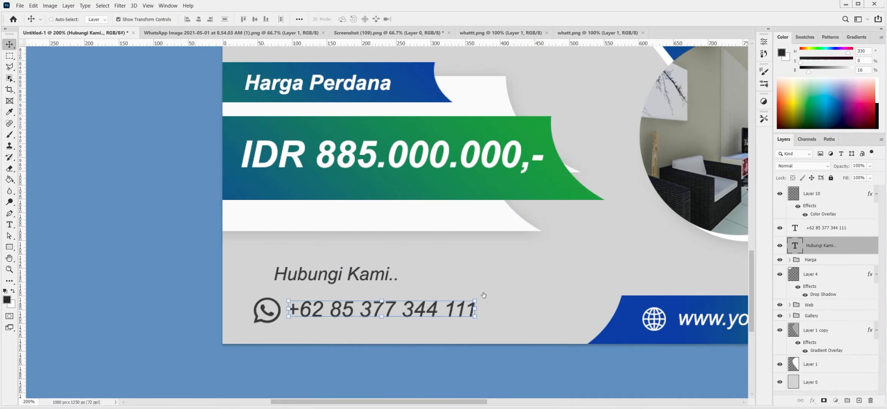
- Turn on a Gradient Overlay for the phone number layer
ctrl+click(406, 299)
double_click(867, 231)
click(550, 229)
- Adjust the phone number's gradient angle and apply the effect
drag(663, 176, 651, 169)
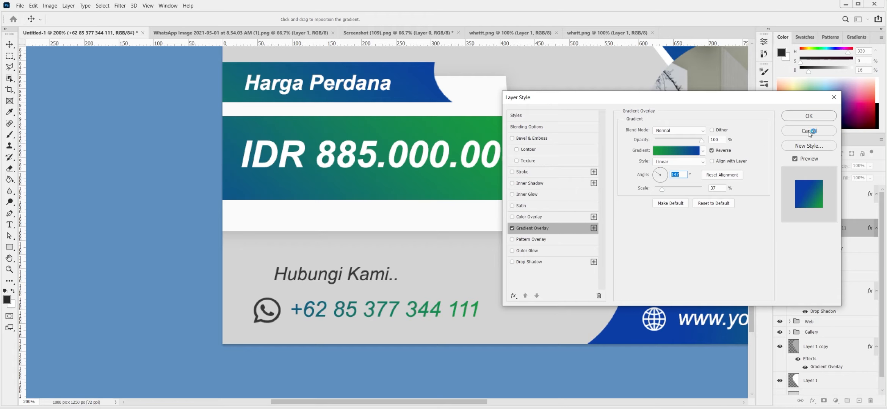
key(Return)
key(ctrl+0)
- Group the contact layers and name the group 'Contact'
shift+click(827, 228)
key(ctrl+g)
double_click(811, 190)
text(Contact)
key(Return)
- Add an enlarged 'Exclusive' title at the flyer's top-left
key(t)
click(261, 63)
key(BackSpace)
text(Exclusive)
click(414, 19)
key(ctrl+t)
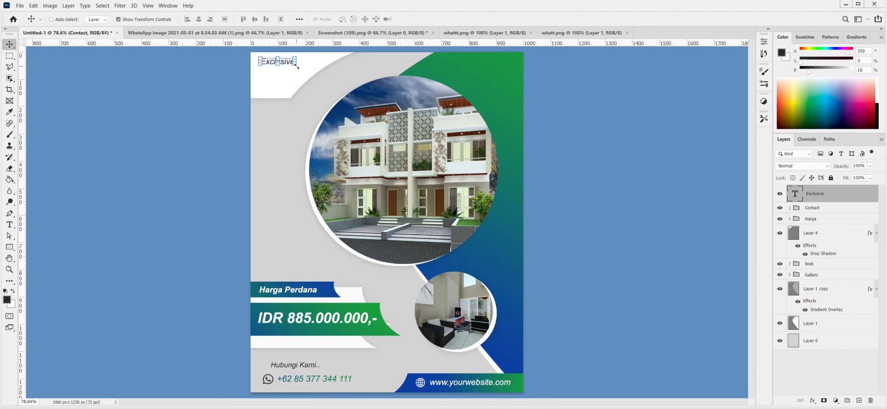
drag(302, 67, 345, 75)
key(Return)
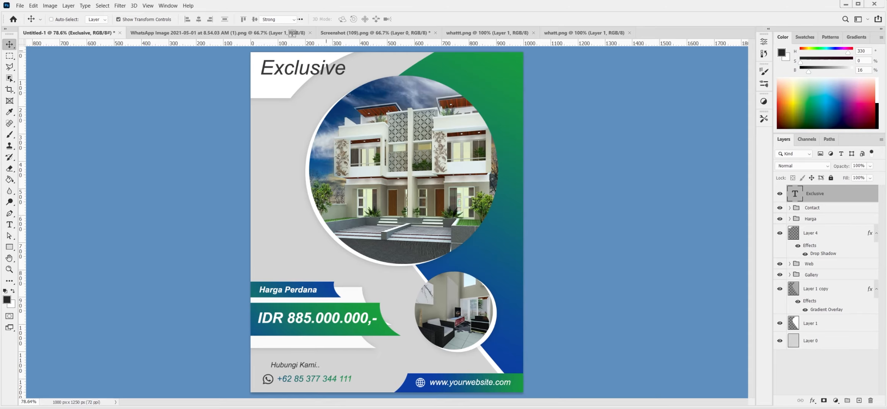
- Make the Exclusive title Bold and narrow it slightly
click(174, 20)
click(199, 74)
key(ctrl+t)
drag(354, 74, 343, 74)
key(Return)
- Give the Exclusive title a blue-green Gradient Overlay, white Stroke and Drop Shadow
double_click(836, 196)
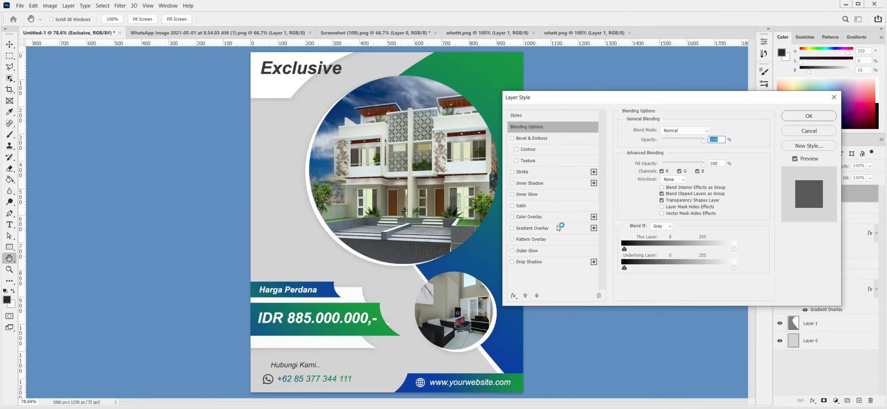
click(559, 228)
drag(655, 176, 660, 171)
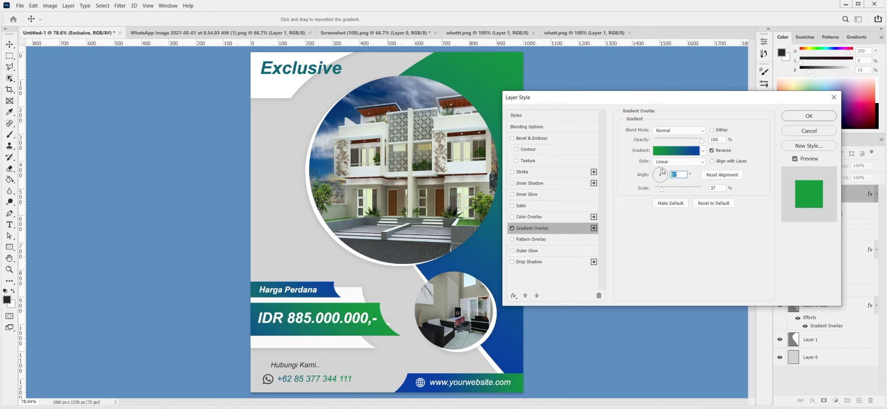
drag(662, 173, 657, 175)
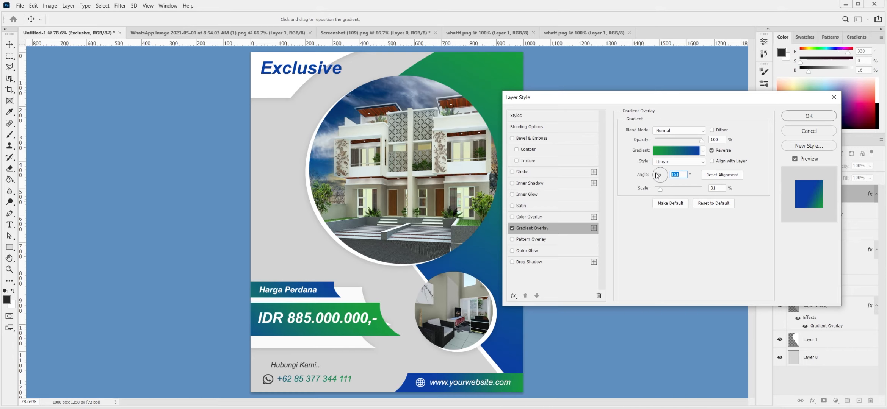
drag(306, 70, 329, 73)
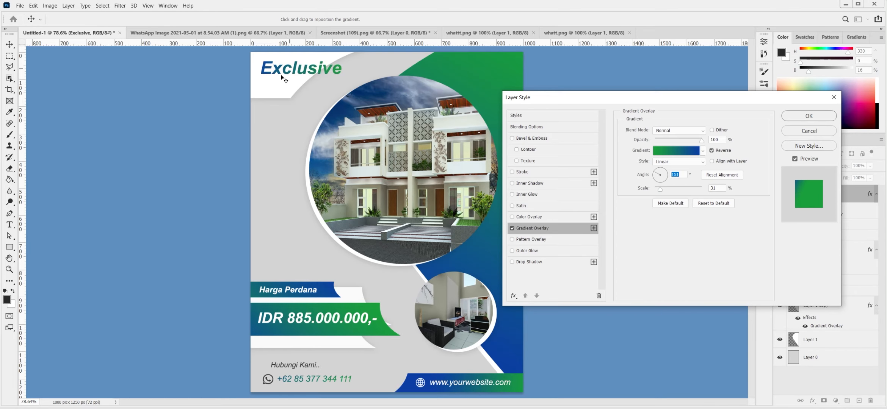
click(529, 172)
click(529, 262)
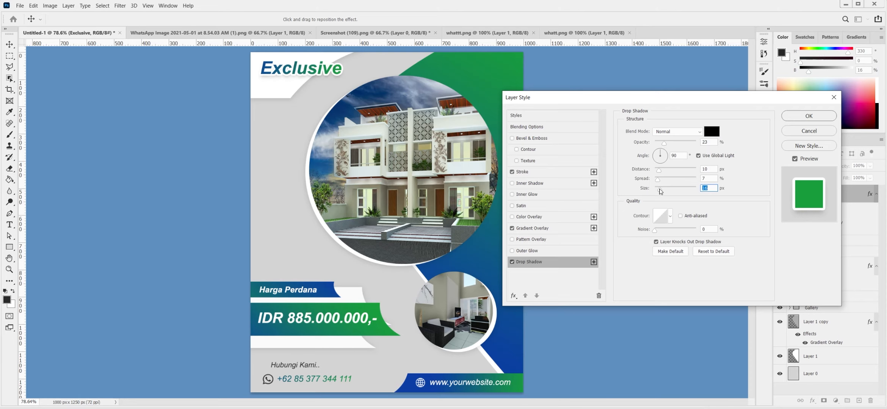
key(Return)
ctrl+click(307, 84)
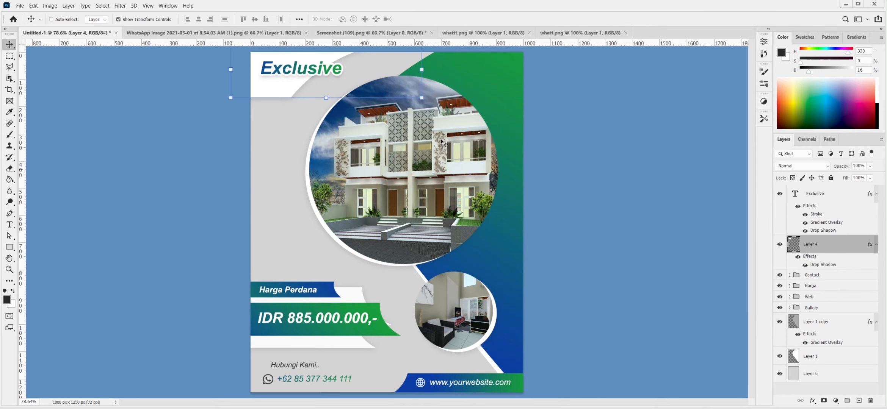
- Select the Brush tool and swap the foreground colour to white
key(b)
right_click(294, 79)
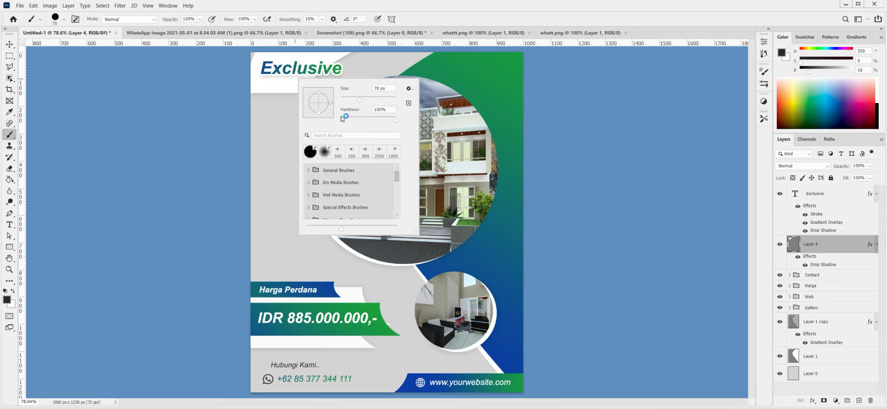
key(Escape)
key(x)
- Add a small Italic 'Limited Stock' caption scaled down beneath the Exclusive title
click(815, 193)
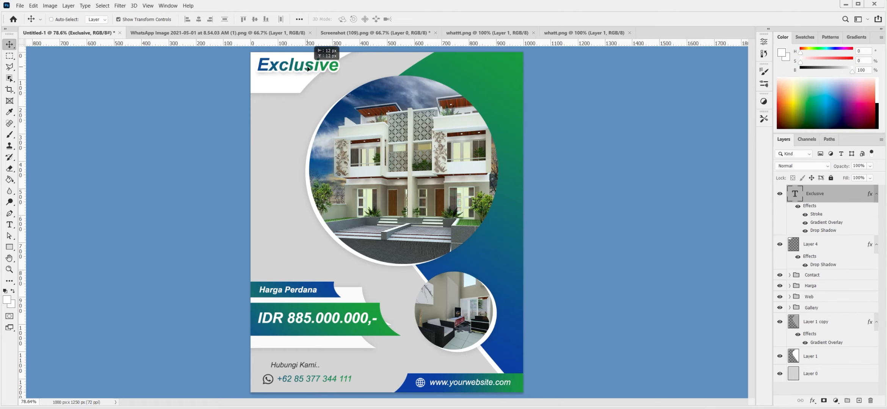
key(t)
click(264, 86)
click(191, 20)
click(189, 62)
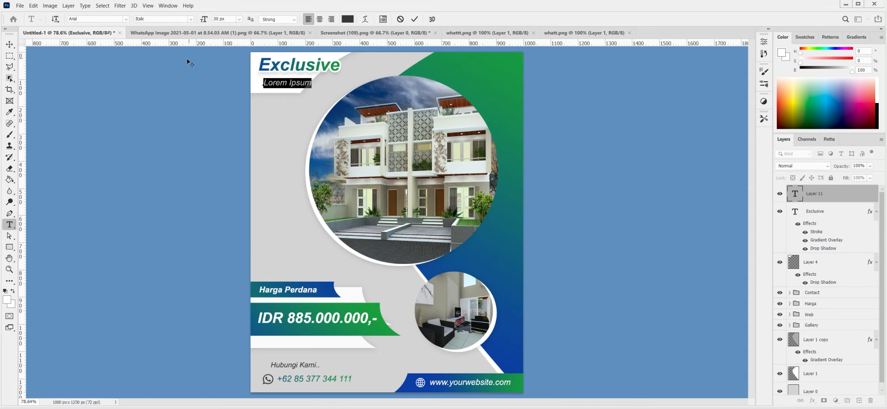
click(416, 19)
key(ctrl+t)
drag(314, 77, 304, 77)
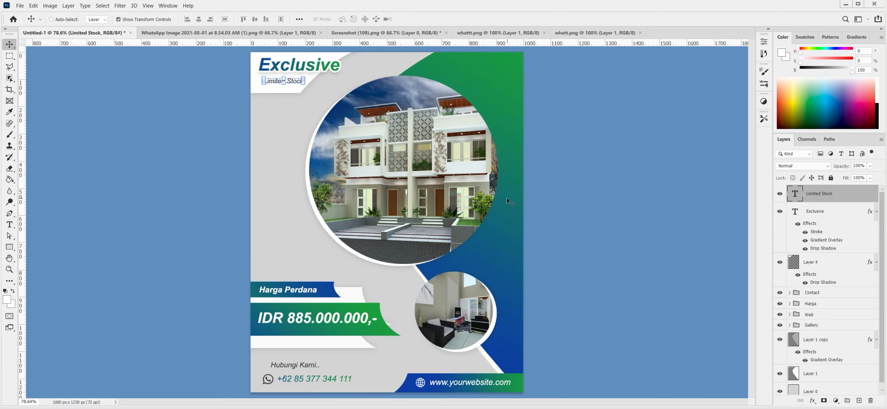
scroll(872, 288, down, 1)
click(869, 309)
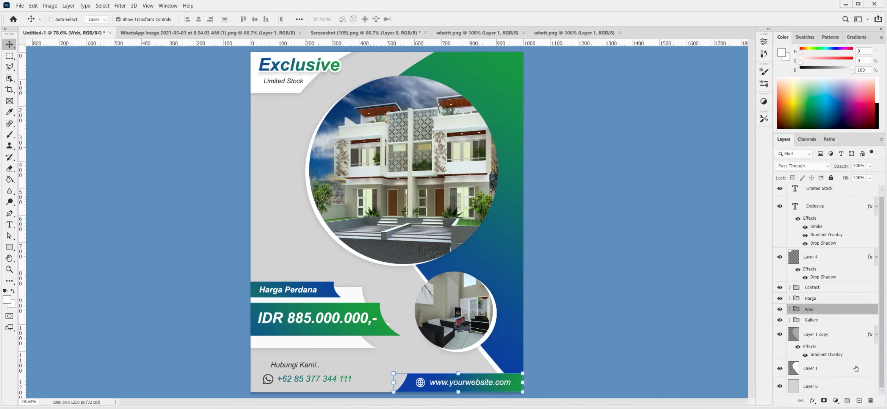
- On a new layer, draw a curved Pen path down the flyer's left side
click(860, 401)
scroll(381, 196, up, 2)
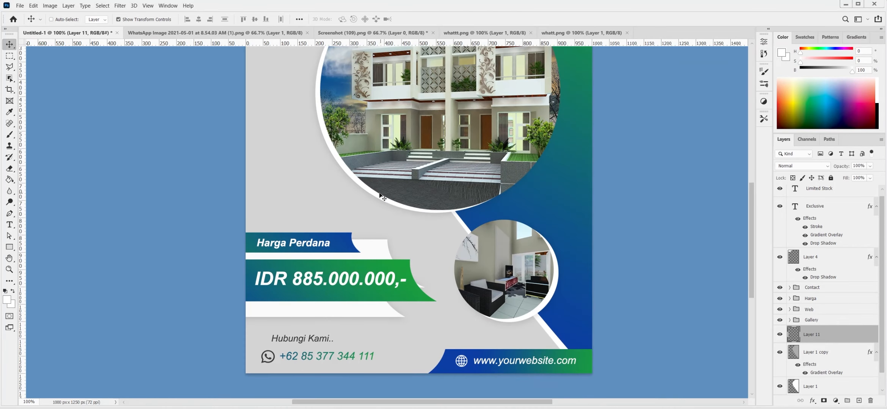
key(p)
drag(198, 69, 233, 74)
drag(439, 127, 447, 177)
drag(244, 356, 176, 375)
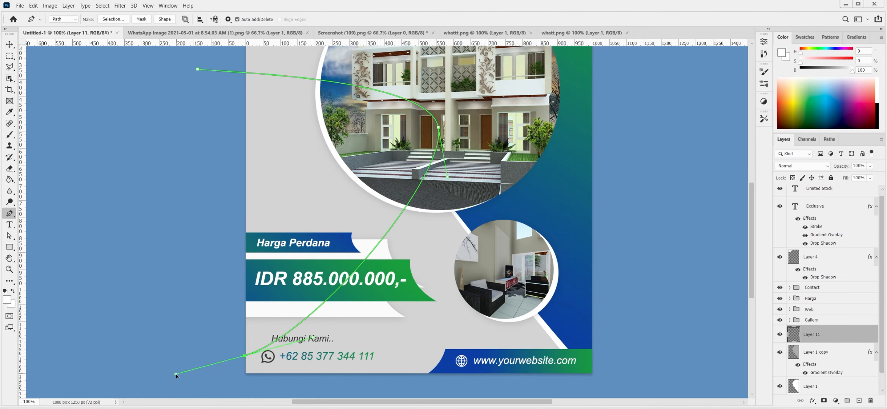
drag(244, 355, 204, 366)
drag(273, 347, 345, 272)
drag(411, 133, 412, 117)
drag(404, 68, 378, 49)
- Refine the curved path's anchors with the whole flyer in view
key(ctrl+minus)
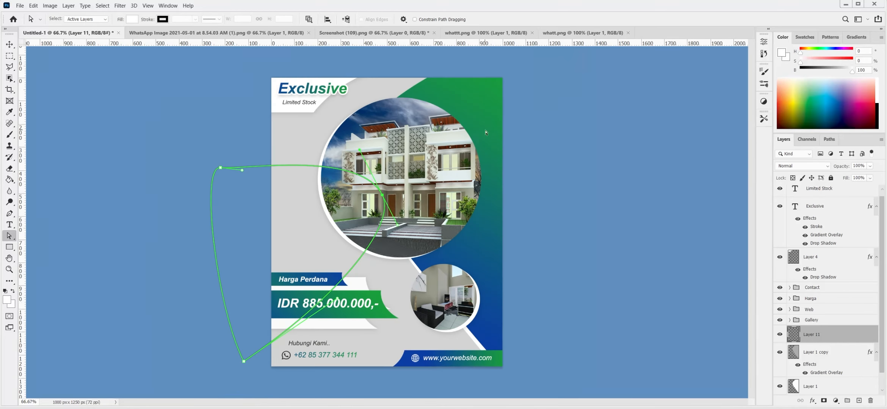
key(ctrl+0)
drag(381, 190, 372, 191)
drag(193, 159, 191, 184)
drag(252, 169, 219, 168)
drag(372, 191, 377, 187)
drag(192, 183, 187, 175)
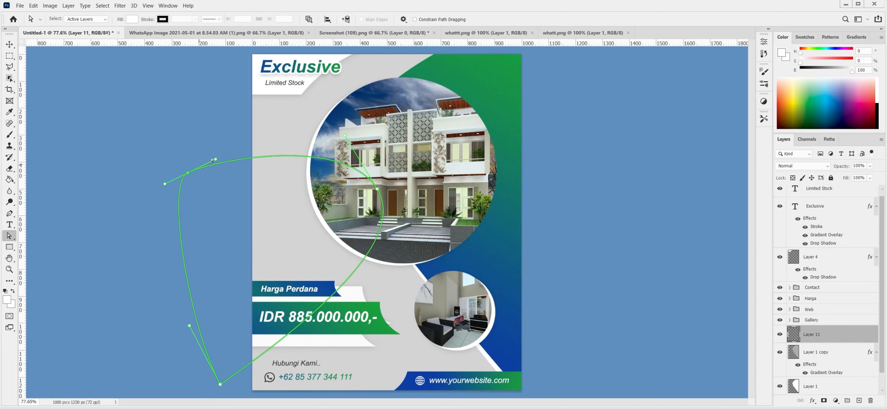
- Fill the path as a white shape above Gallery at 38% opacity
key(ctrl+Return)
key(alt+BackSpace)
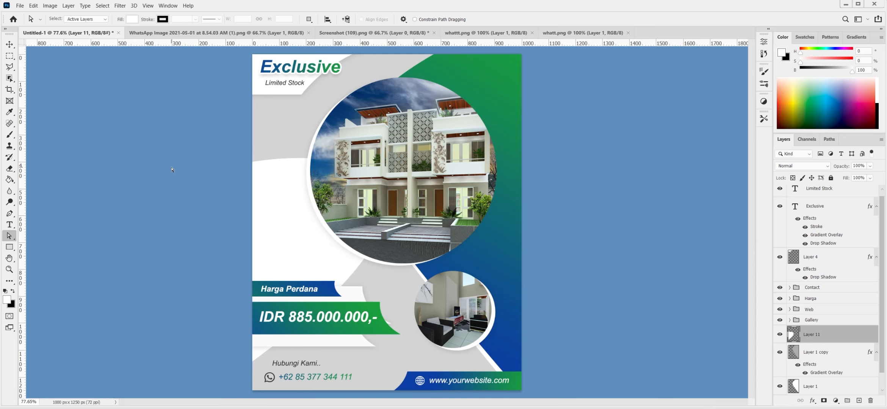
drag(815, 335, 815, 318)
drag(848, 167, 845, 167)
- Add bold white 'RUMAH' text over the shape, doubled in size and moved up
key(t)
click(264, 189)
click(163, 19)
click(200, 56)
text(RUM)
click(414, 18)
key(ctrl+t)
drag(294, 190, 321, 195)
drag(305, 193, 305, 182)
- Finish enlarging RUMAH and recolour it dark grey #313131
key(Return)
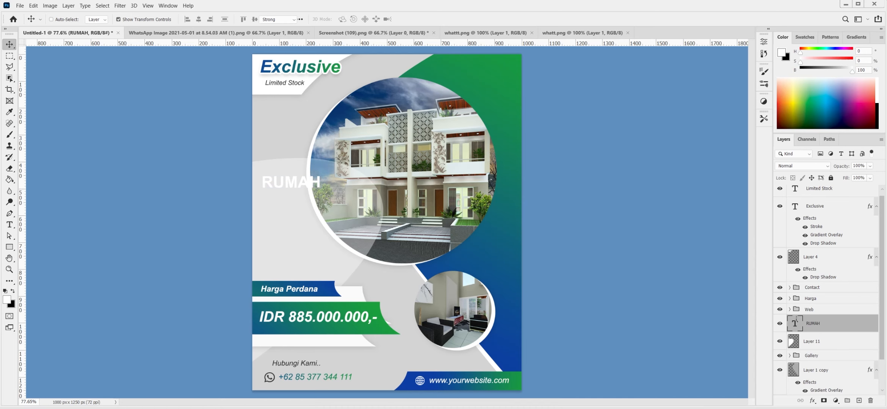
double_click(796, 324)
click(348, 19)
click(554, 344)
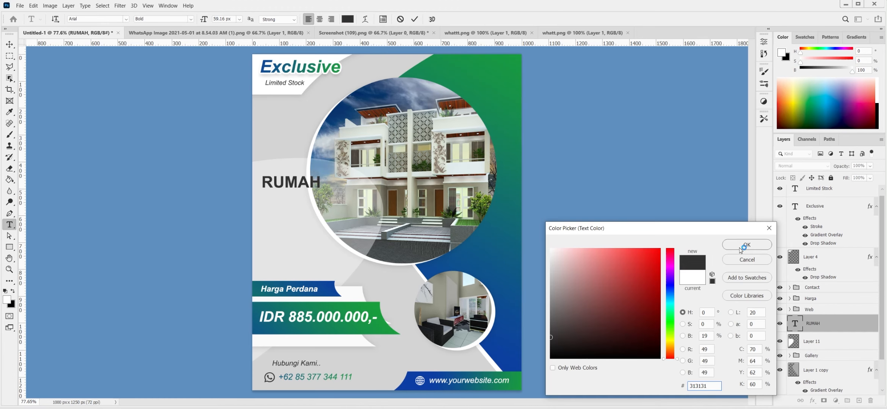
click(740, 246)
- Add a '3 LANTAI' text line under RUMAH and enlarge it
click(414, 19)
click(263, 206)
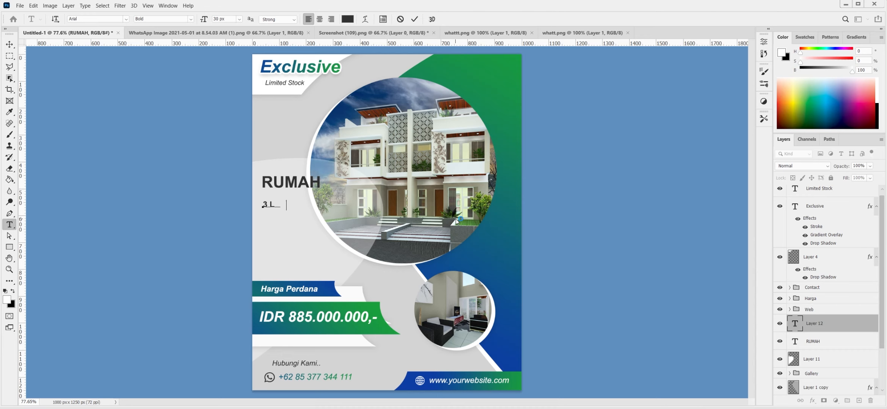
click(415, 19)
key(ctrl+t)
drag(299, 209, 357, 209)
click(430, 19)
- Shrink RUMAH slightly, then scale RUMAH and 3 LANTAI up together
drag(320, 177, 299, 190)
click(430, 19)
shift+click(821, 323)
drag(353, 180, 362, 176)
click(430, 19)
- Add Regular-weight 'VIEW KOTA BANDAR LAMPUNG' below 3 LANTAI, slightly enlarged
key(t)
click(267, 238)
click(191, 19)
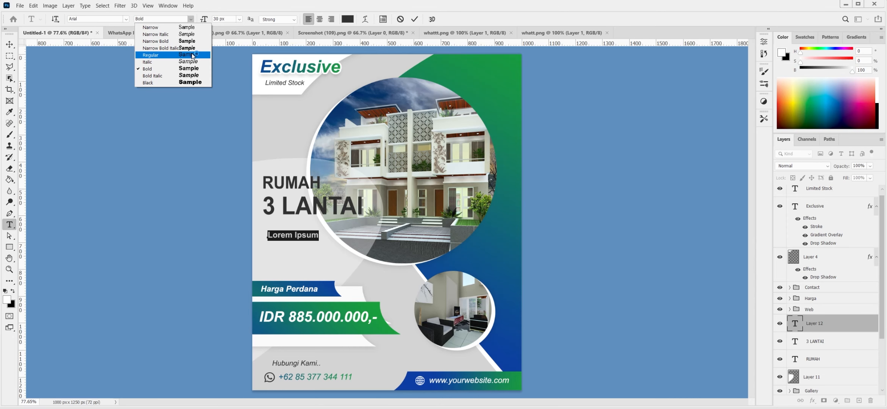
click(192, 55)
text(VIEW KOTA BANDAR LAMPUNG)
click(414, 19)
key(ctrl+t)
drag(347, 251, 359, 255)
drag(339, 236, 334, 236)
key(Return)
- Group the three headline texts and the white curved shape as 'Line'
shift+click(834, 359)
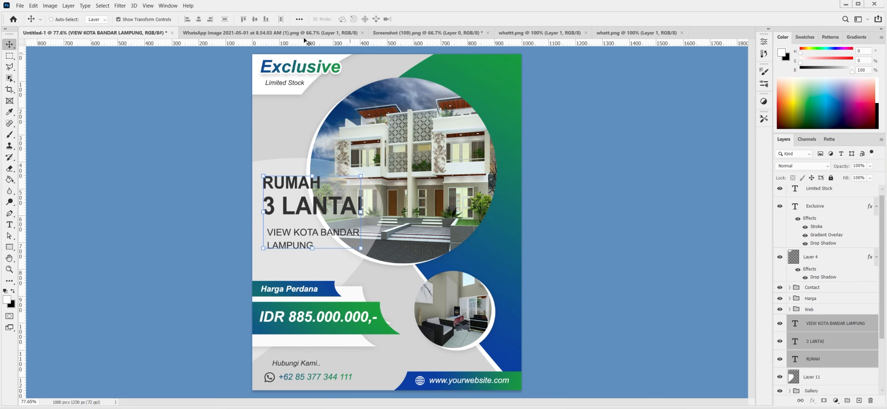
scroll(838, 354, down, 2)
click(839, 351)
shift+click(834, 298)
key(ctrl+g)
text(Line)
key(Return)
- Shift the headline group slightly down and nudge the big photo circle right
drag(359, 222, 360, 229)
click(790, 320)
scroll(826, 322, down, 3)
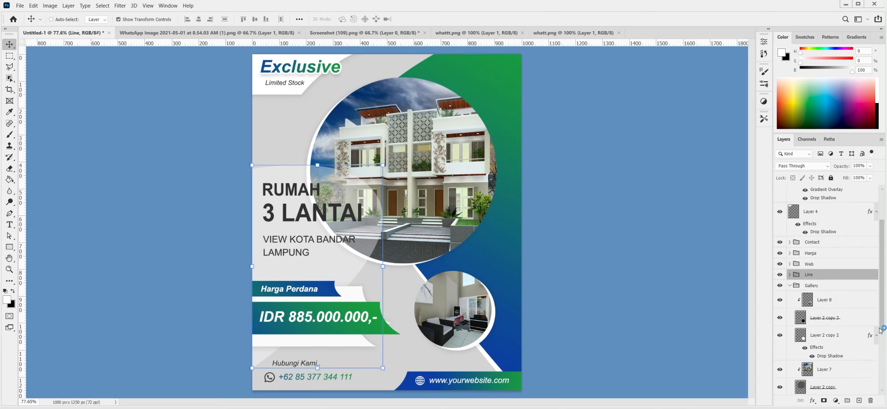
click(823, 316)
shift+click(819, 351)
drag(432, 222, 418, 221)
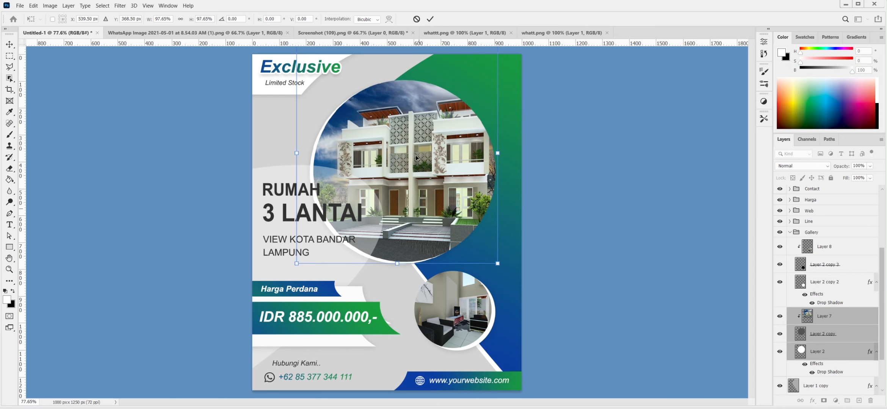
click(791, 233)
- Group the background layers as 'Background'
click(816, 335)
shift+click(812, 386)
key(ctrl+g)
text(Background)
key(Return)
- Group Limited Stock, Exclusive and the tag shape as 'Tag'
click(834, 194)
shift+click(834, 263)
key(ctrl+g)
text(Tag)
key(Return)
- Add an enlarged 'Skylotus Design' credit at top right with a drop shadow
key(t)
click(437, 69)
text(Skylotus Design)
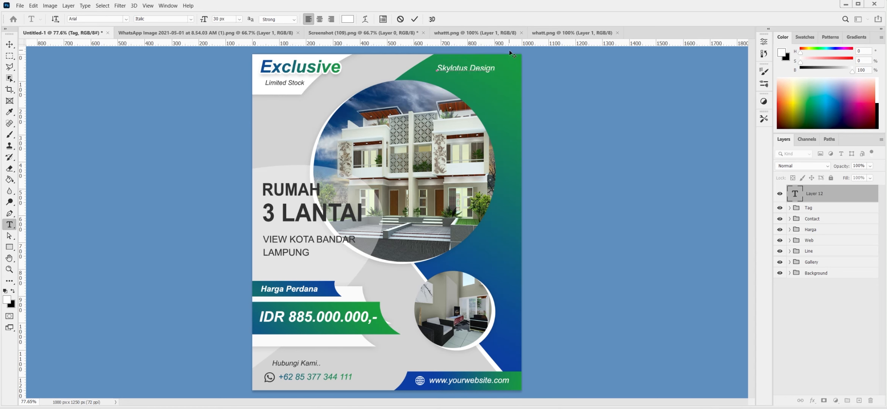
key(ctrl+Return)
key(ctrl+t)
mouse_move(495, 74)
mouse_down()
mouse_move(519, 77)
mouse_move(502, 66)
mouse_up()
click(430, 19)
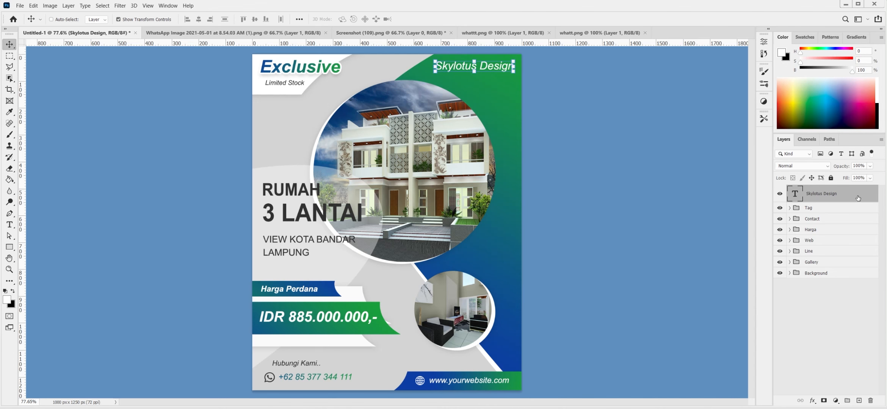
double_click(860, 198)
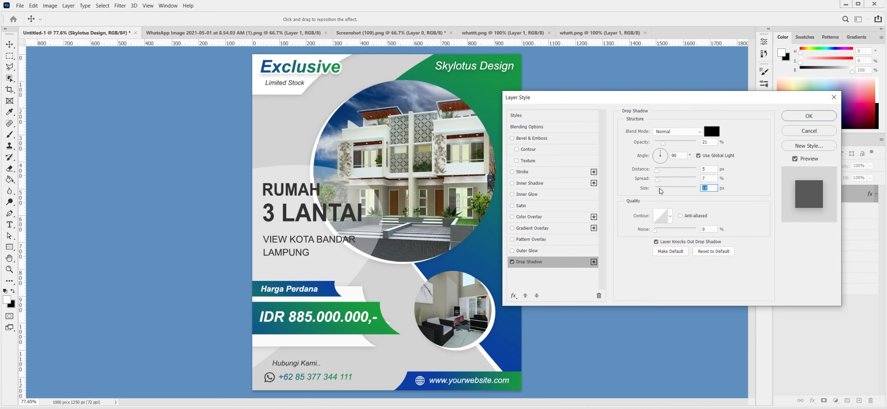
key(Return)
- Draw a circle path over the big photo with the Ellipse Tool
right_click(9, 247)
click(38, 265)
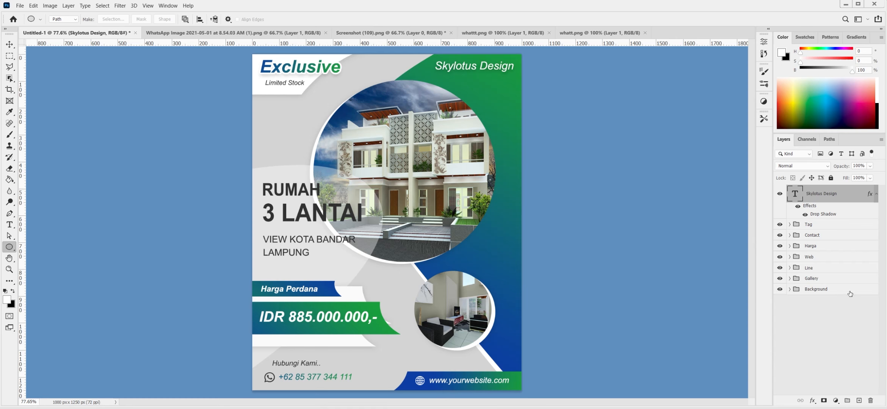
drag(433, 199, 508, 276)
- Fill the circle white, move it down, shrink it to 85%, opacity 28%
key(ctrl+Return)
key(alt+BackSpace)
key(ctrl+d)
key(v)
drag(489, 237, 500, 274)
key(ctrl+t)
drag(519, 235, 494, 269)
click(430, 19)
drag(847, 167, 842, 168)
- Make two smaller copies of the circle above it and fine-tune their positions
drag(502, 263, 542, 86)
key(ctrl+t)
drag(512, 108, 508, 104)
drag(538, 78, 535, 81)
click(430, 19)
drag(506, 104, 486, 79)
key(ctrl+t)
drag(507, 55, 494, 64)
drag(508, 105, 507, 102)
drag(475, 78, 474, 80)
- Copy the large circle to the flyer's upper left at 60% opacity
ctrl+click(510, 100)
drag(510, 103, 290, 131)
drag(831, 168, 840, 169)
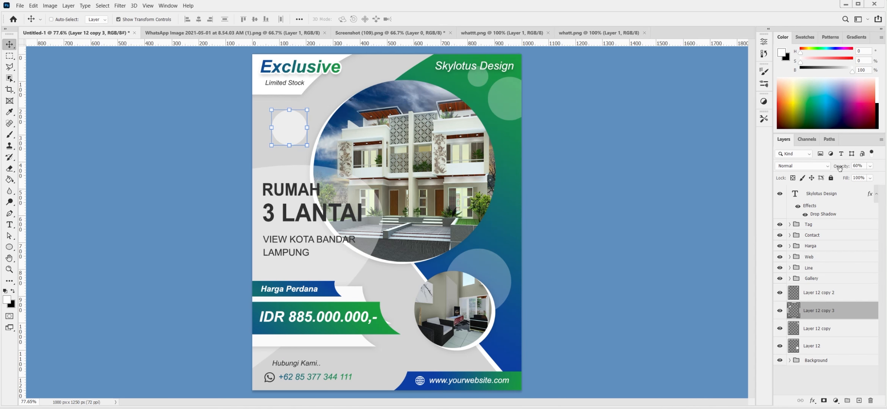
- Group all the circle layers as 'Glass'
click(812, 292)
shift+click(811, 346)
key(ctrl+g)
text(Glass)
- Put the Skylotus Design layer into a group named 'Tittle'
click(848, 196)
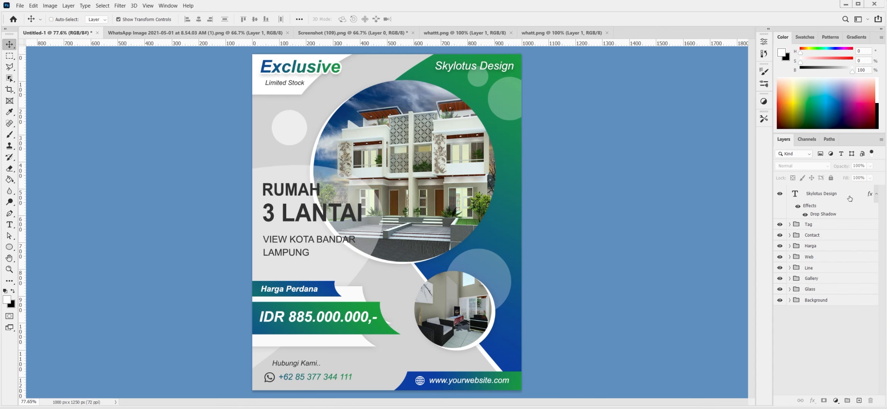
key(ctrl+g)
double_click(815, 190)
text(Tittle)
key(Return)
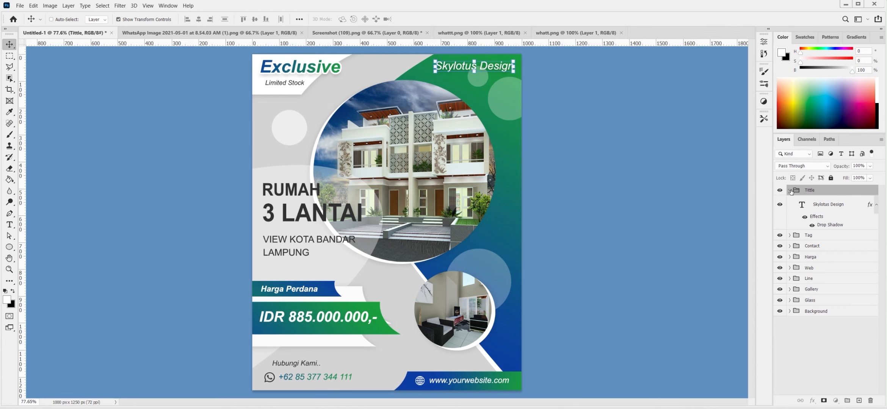